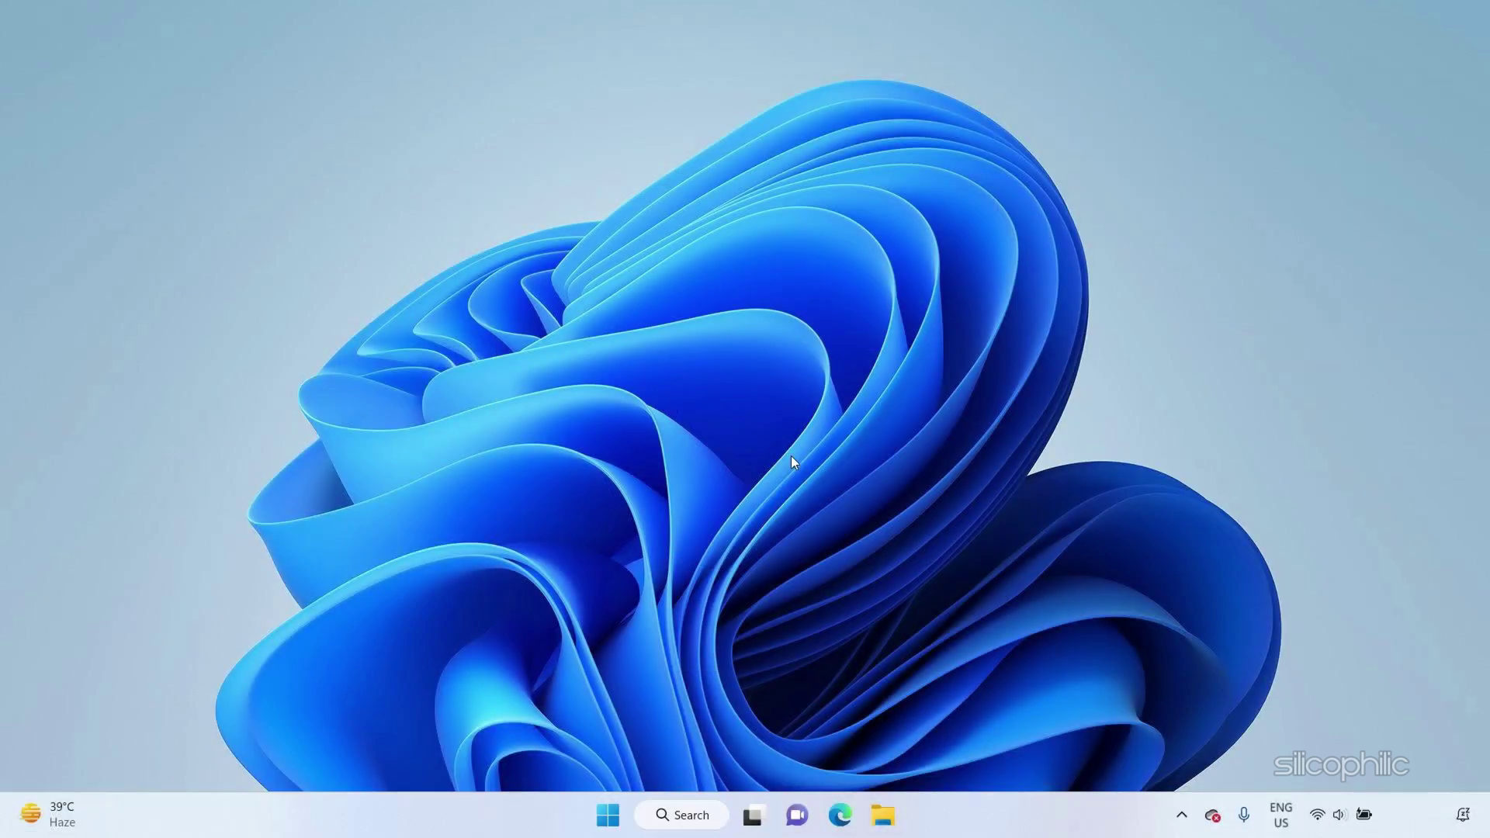
Pin Notepad, found through Search, and the running Chrome to the taskbar.
{"action": "left_click", "coordinate": [694, 819]}
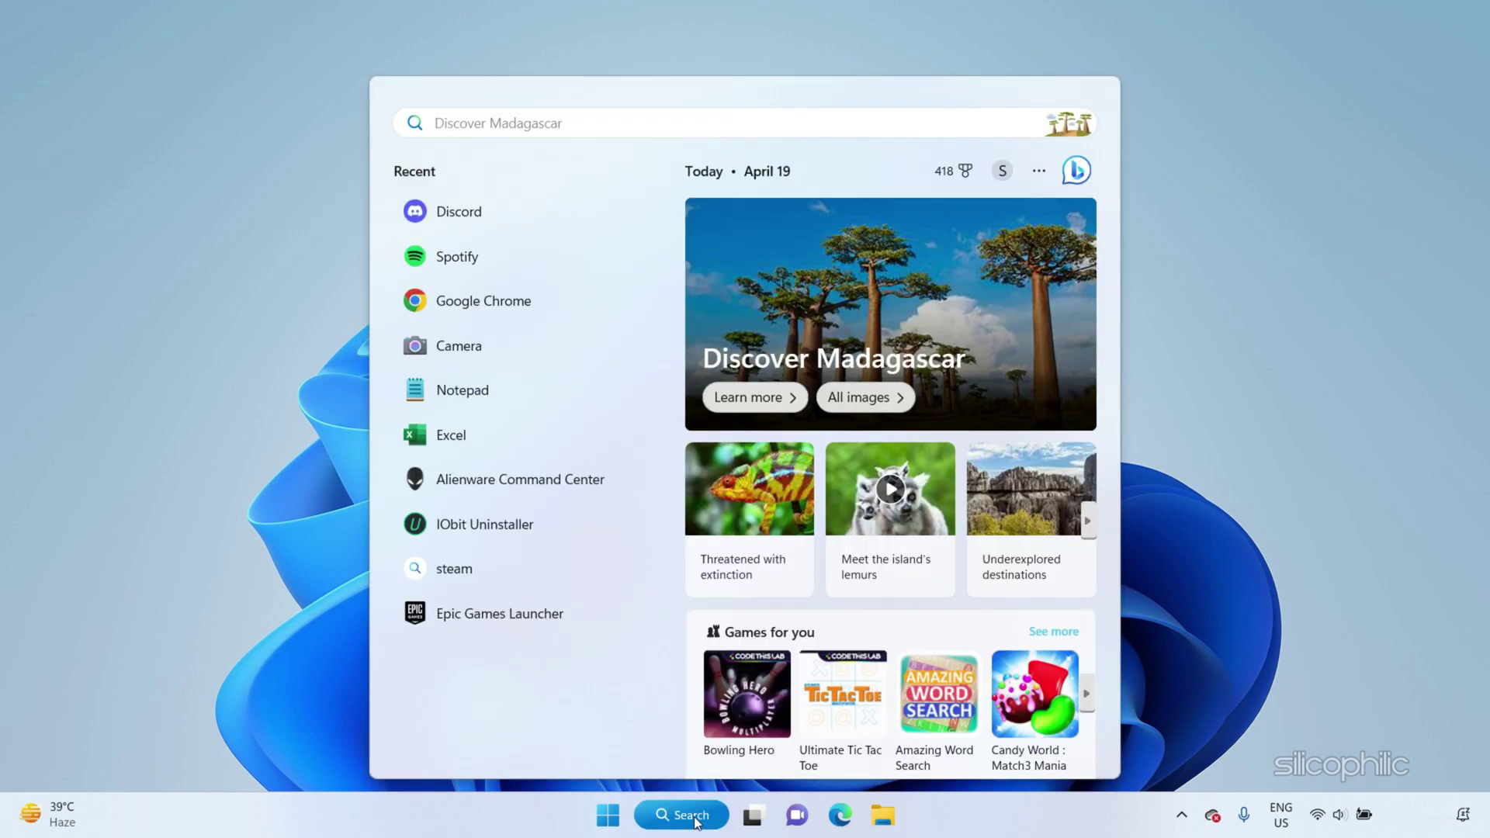
{"action": "type", "text": "notepad"}
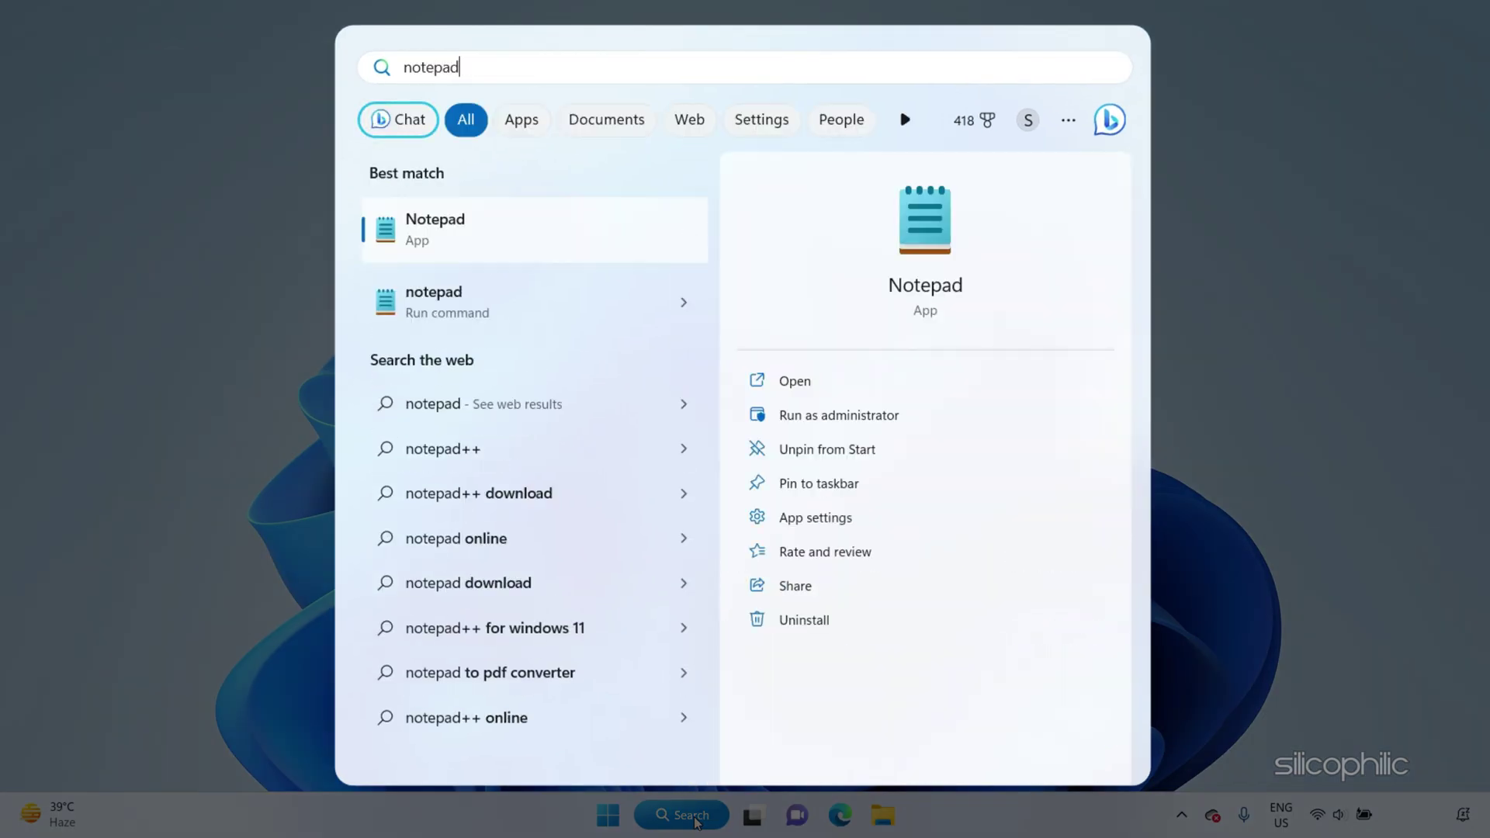
{"action": "right_click", "coordinate": [610, 243]}
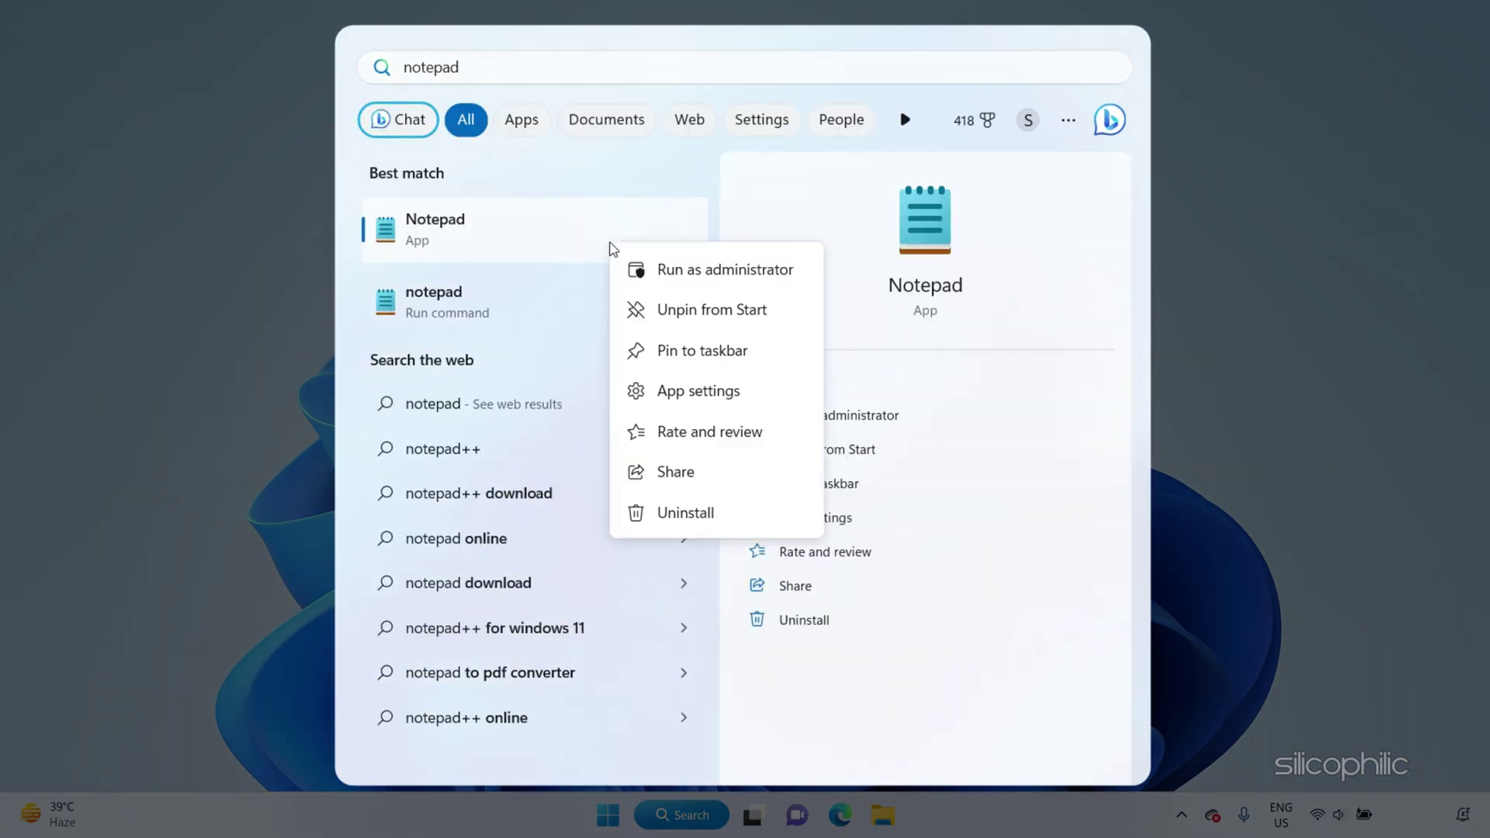
{"action": "left_click", "coordinate": [757, 353]}
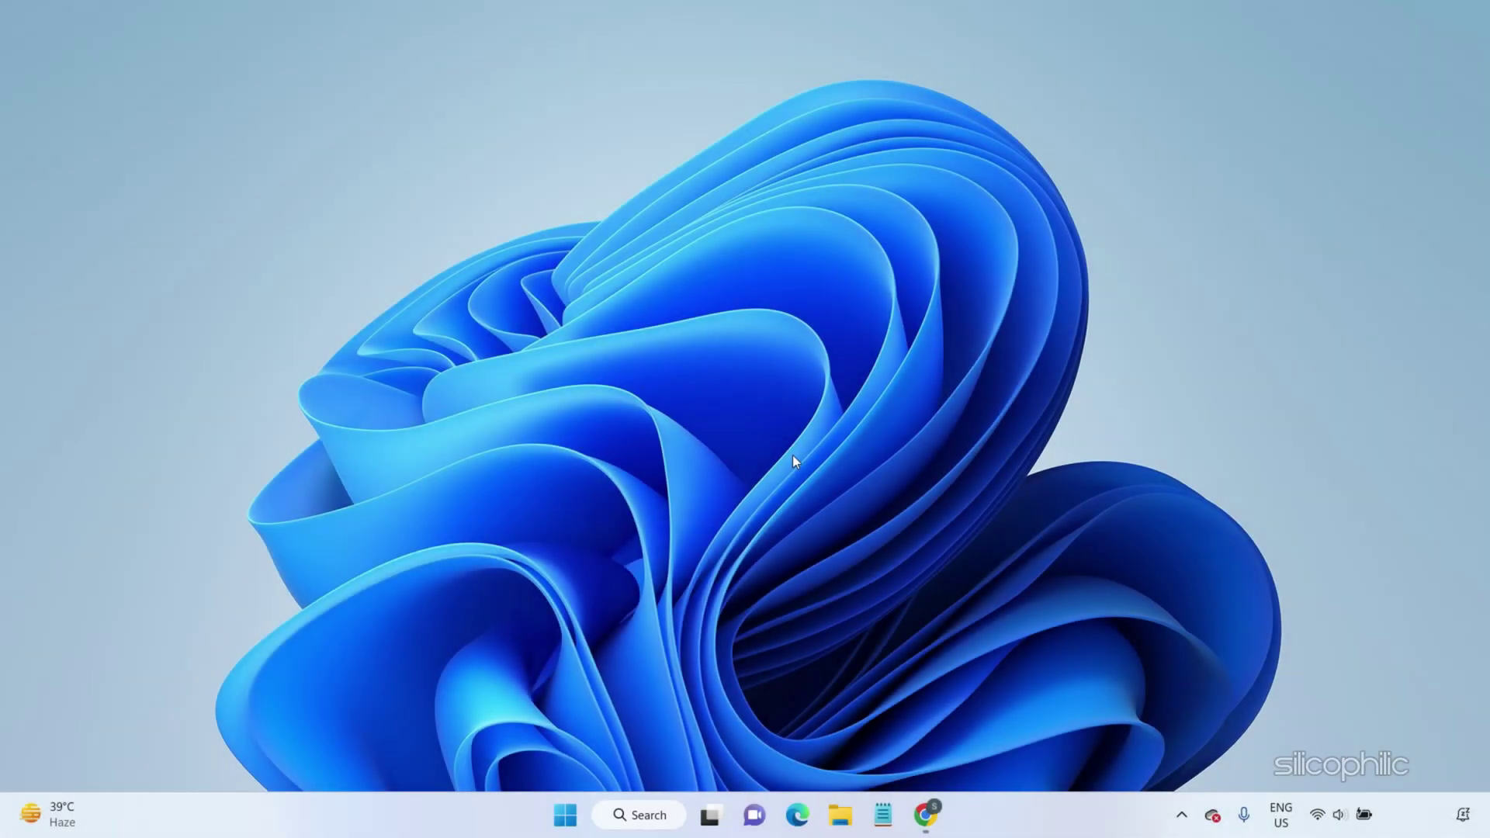
{"action": "right_click", "coordinate": [929, 826]}
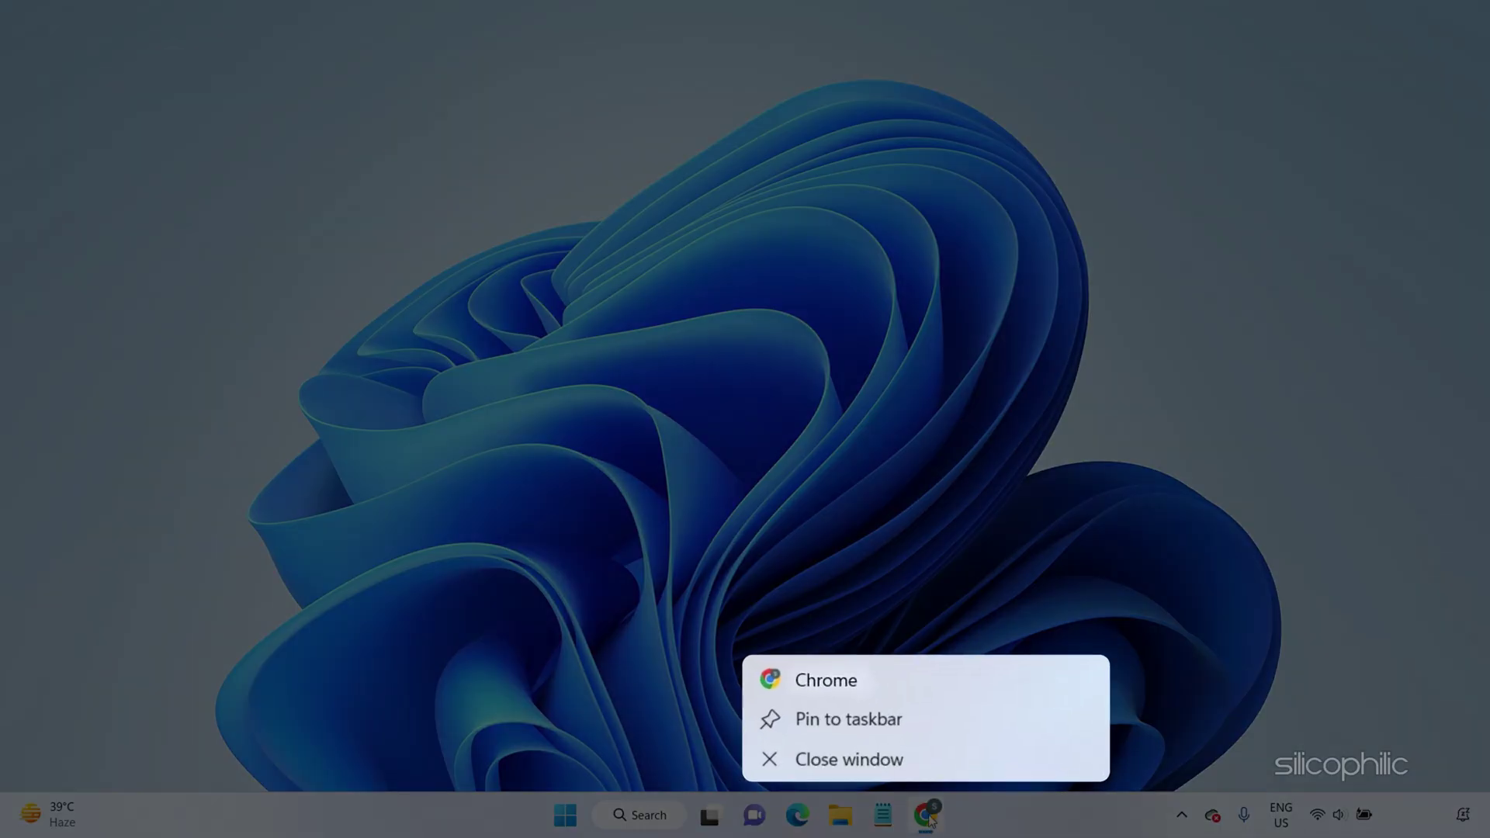
{"action": "left_click", "coordinate": [933, 721]}
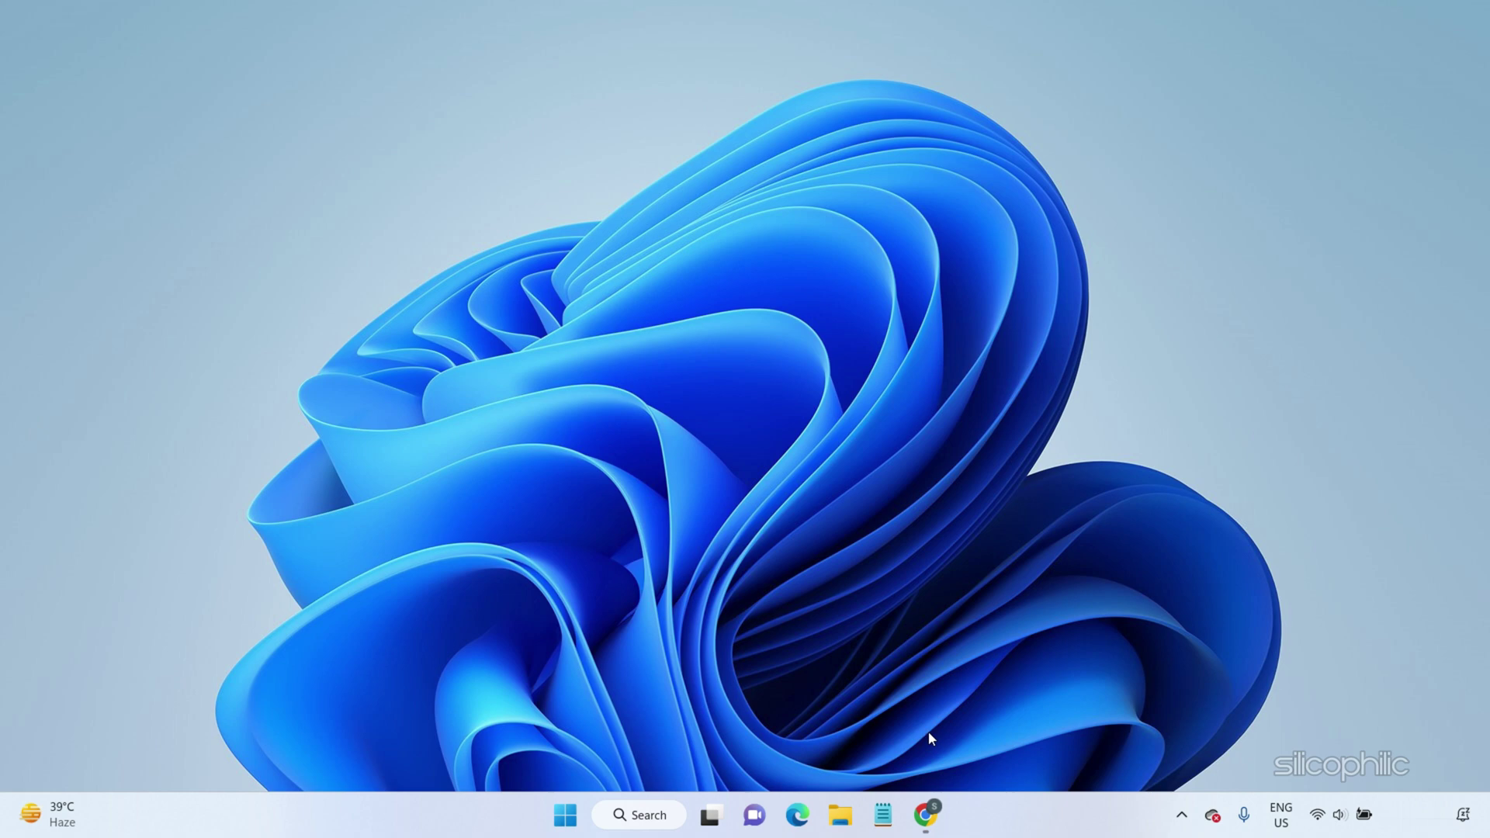
Unpin Notepad from the taskbar, then open and dismiss the Win+X quick menu.
{"action": "right_click", "coordinate": [888, 820]}
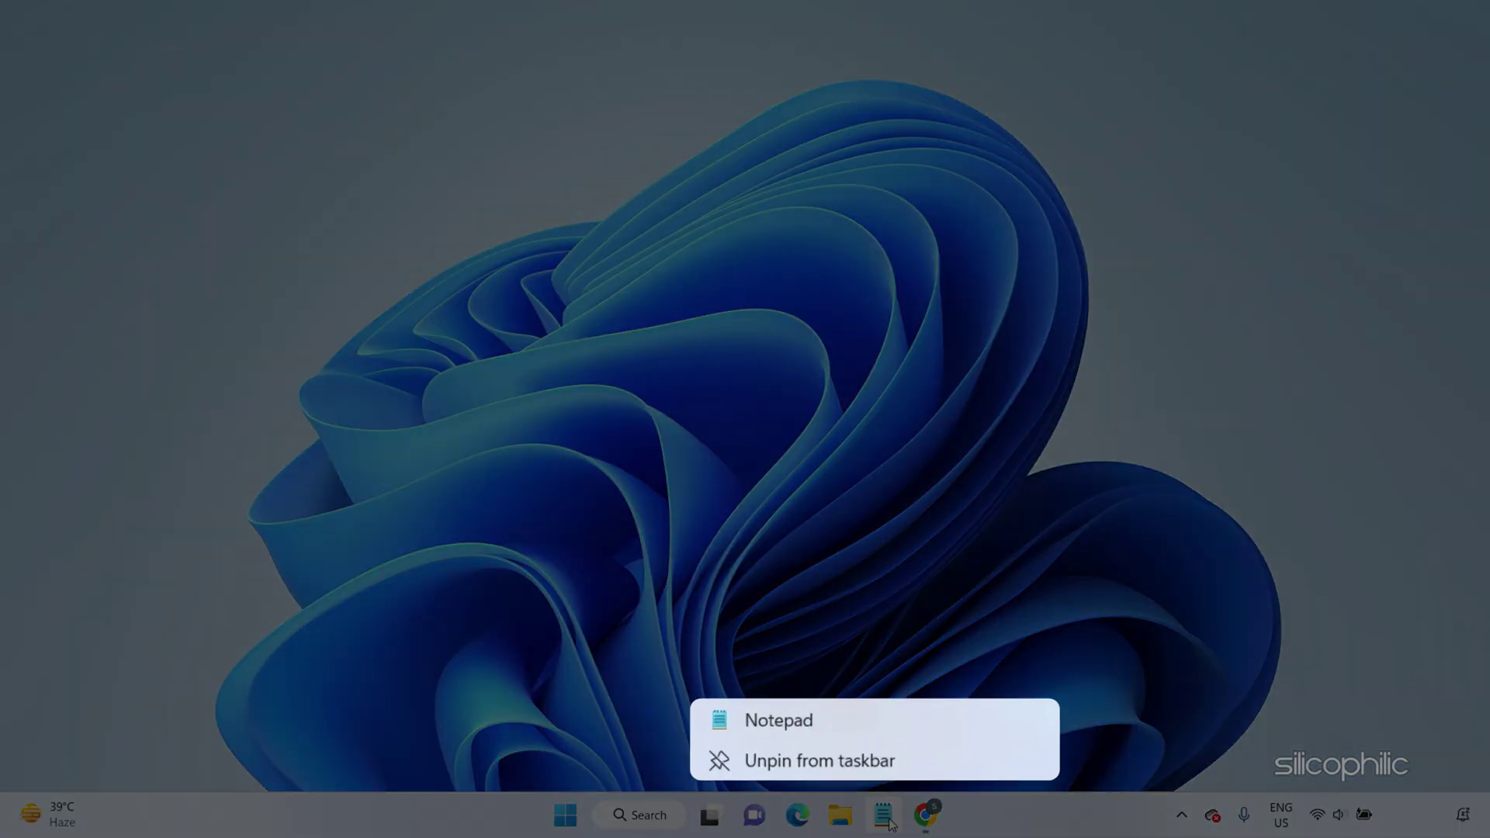
{"action": "left_click", "coordinate": [918, 768]}
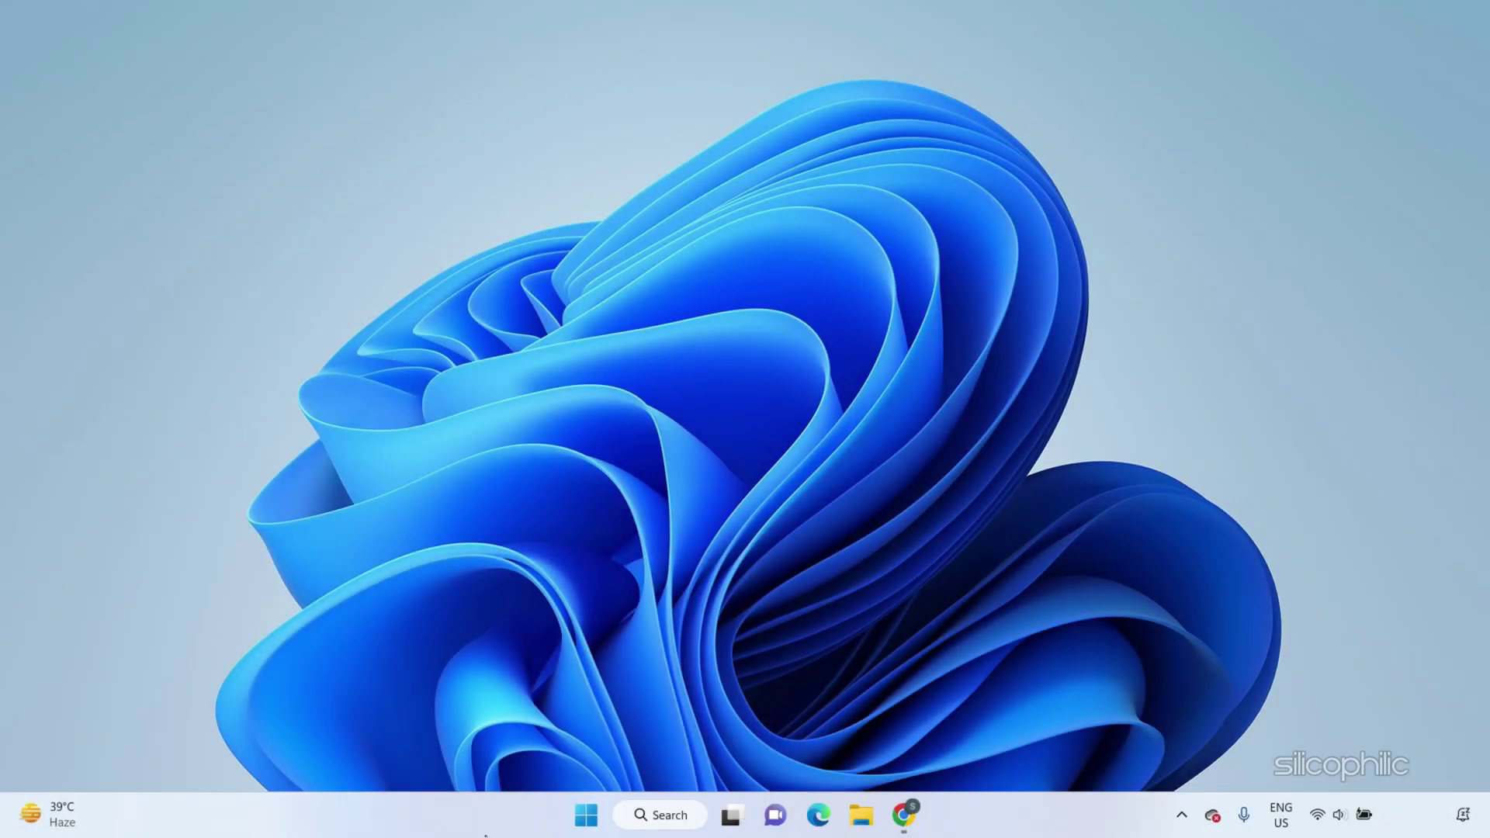
{"action": "right_click", "coordinate": [576, 825]}
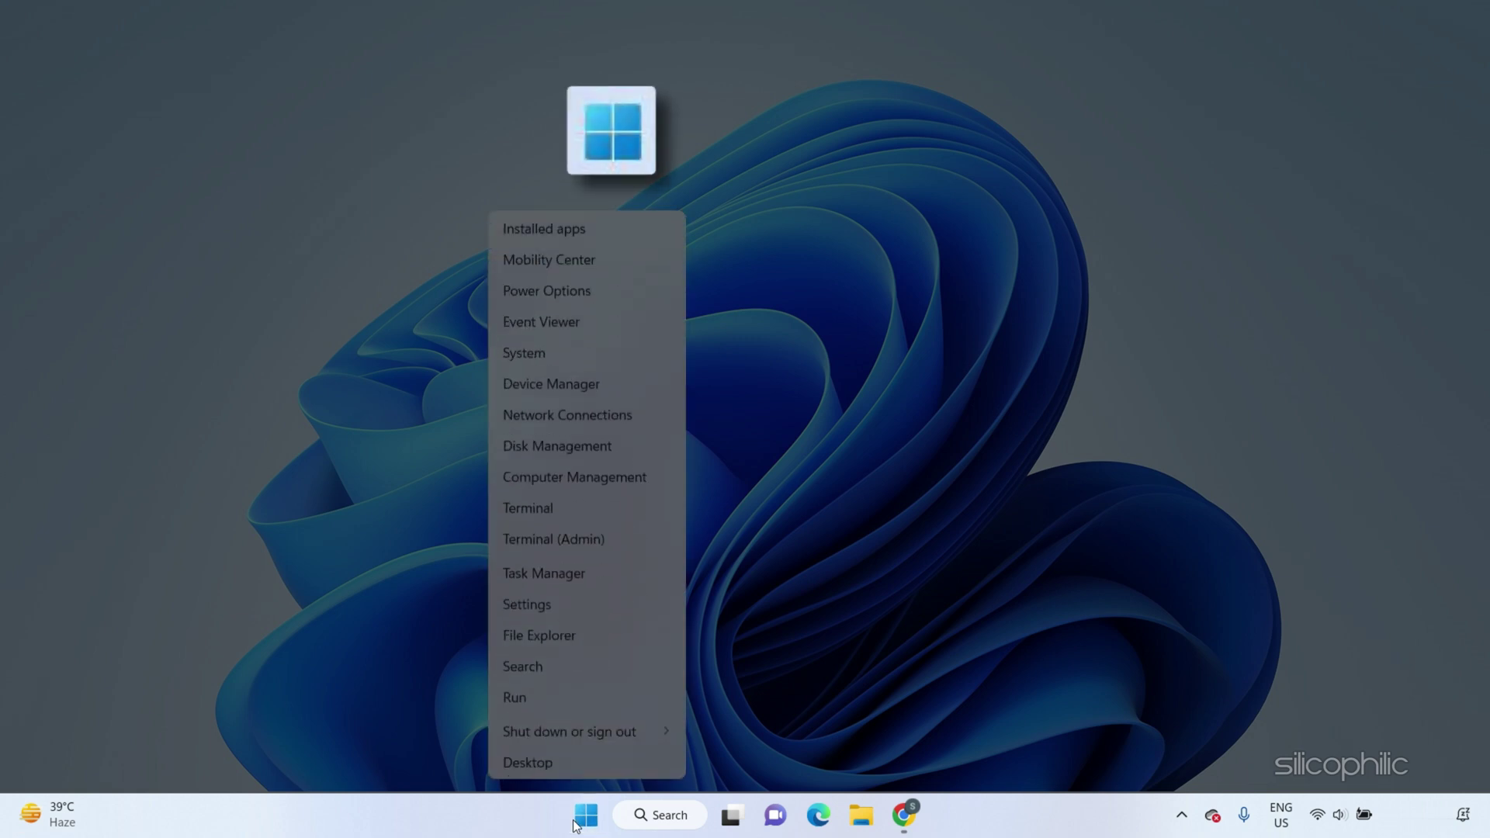
{"action": "key", "text": "Escape"}
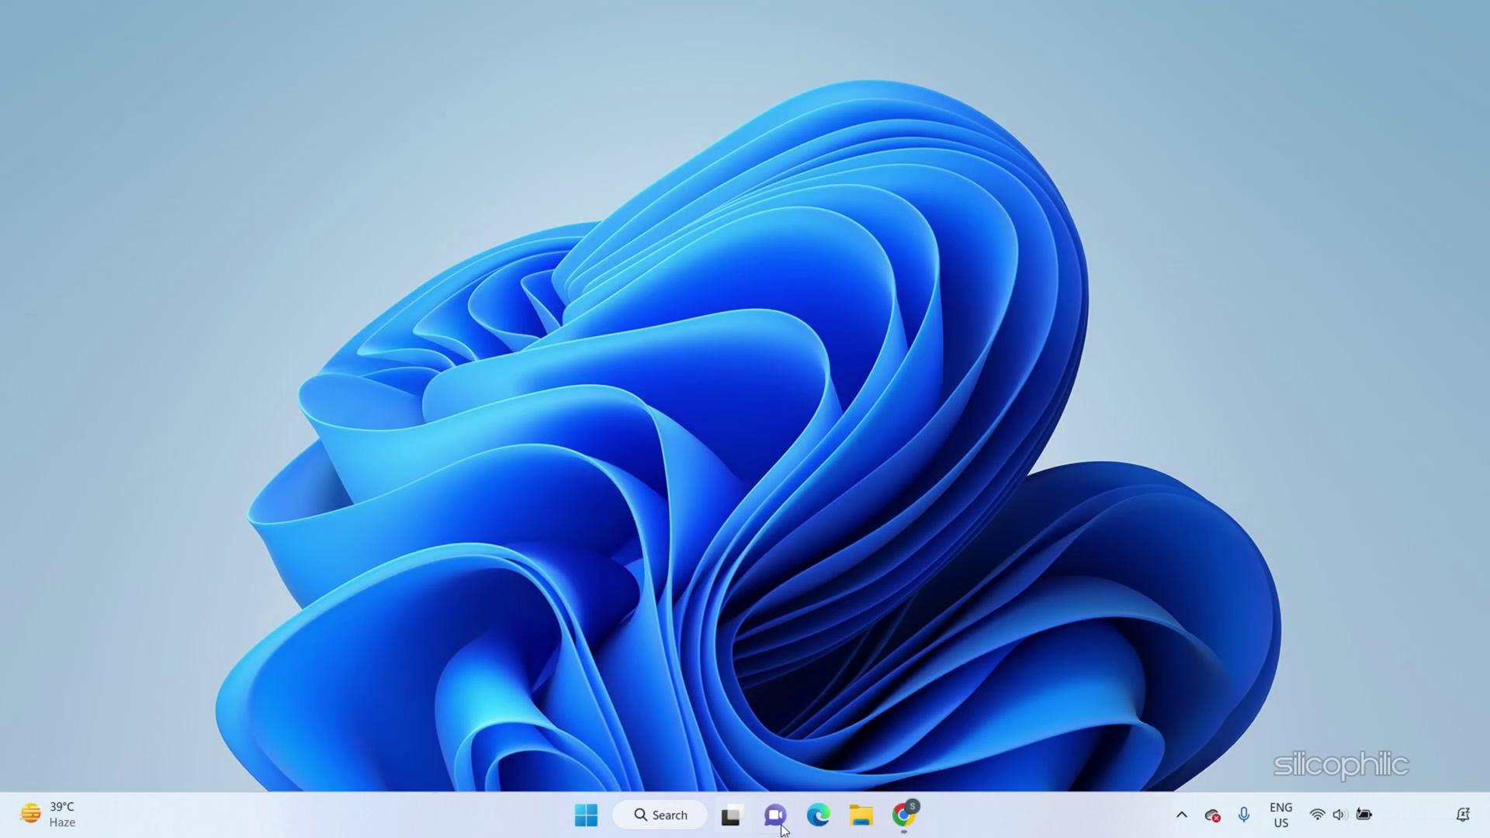
In Taskbar settings, set Search to Hide and turn Task view, Widgets and Chat off.
{"action": "right_click", "coordinate": [972, 813]}
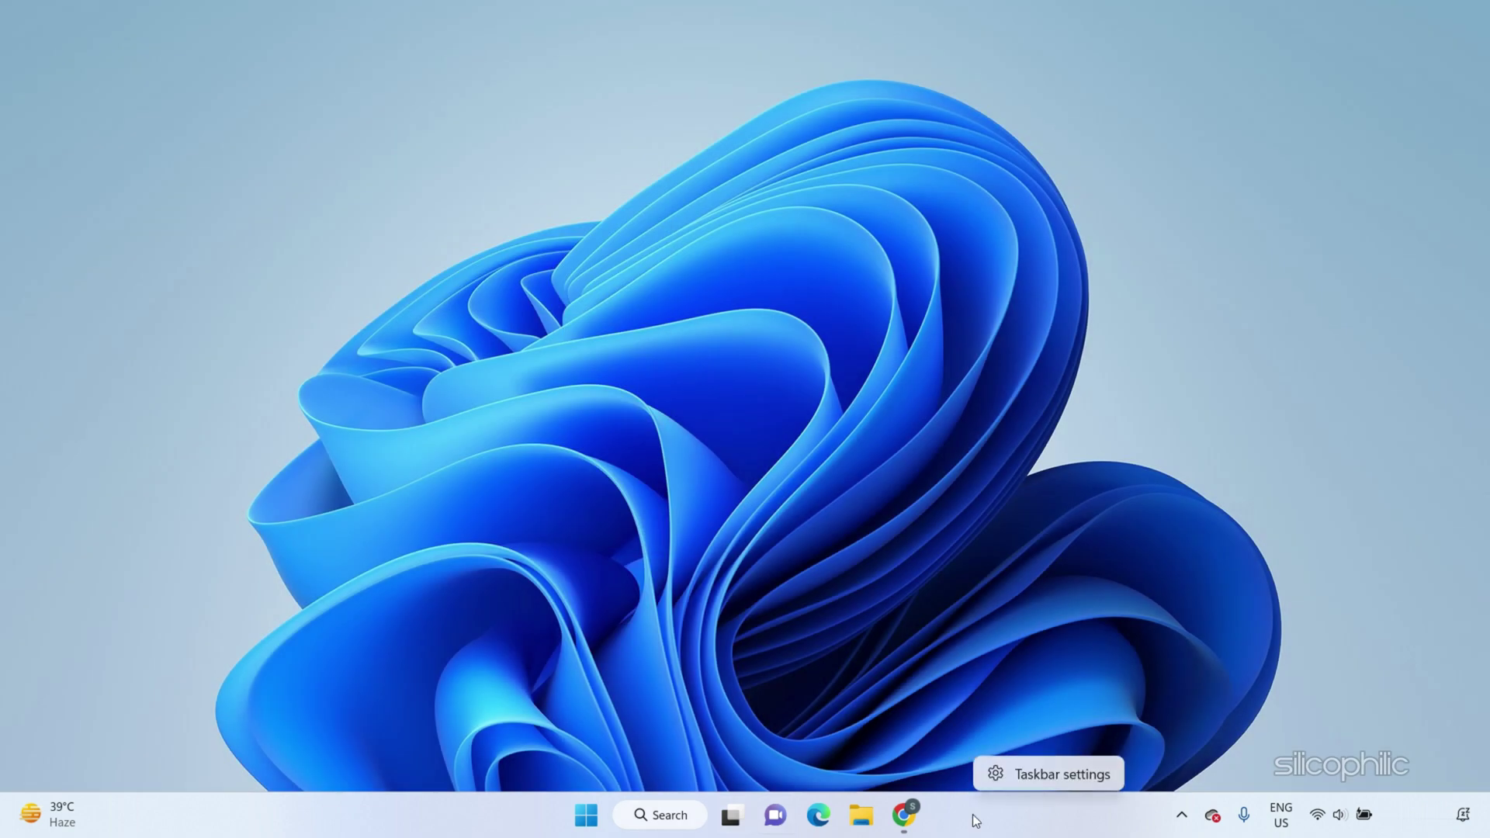
{"action": "left_click", "coordinate": [1011, 775]}
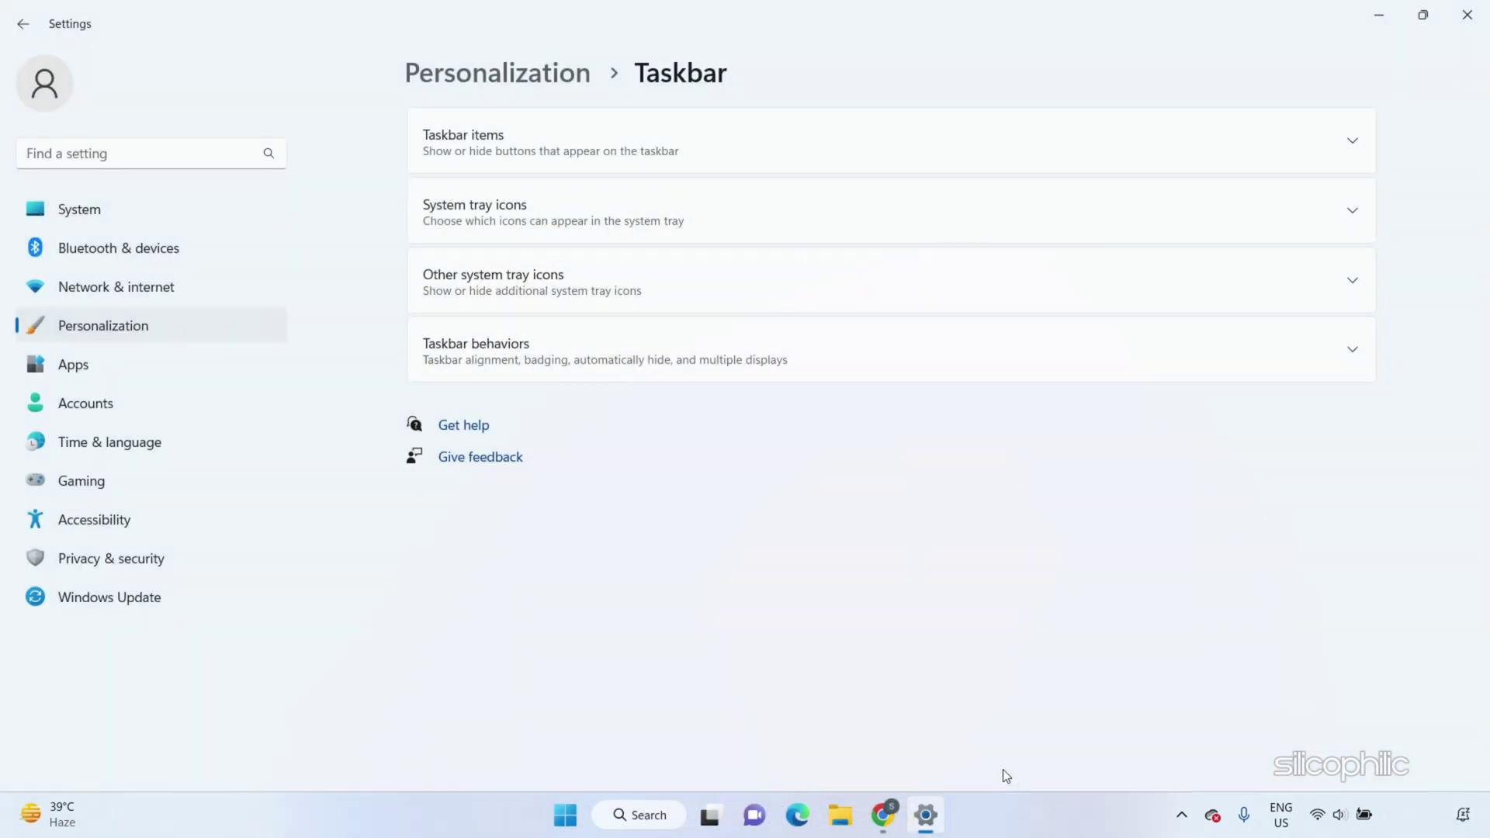
{"action": "left_click", "coordinate": [978, 148]}
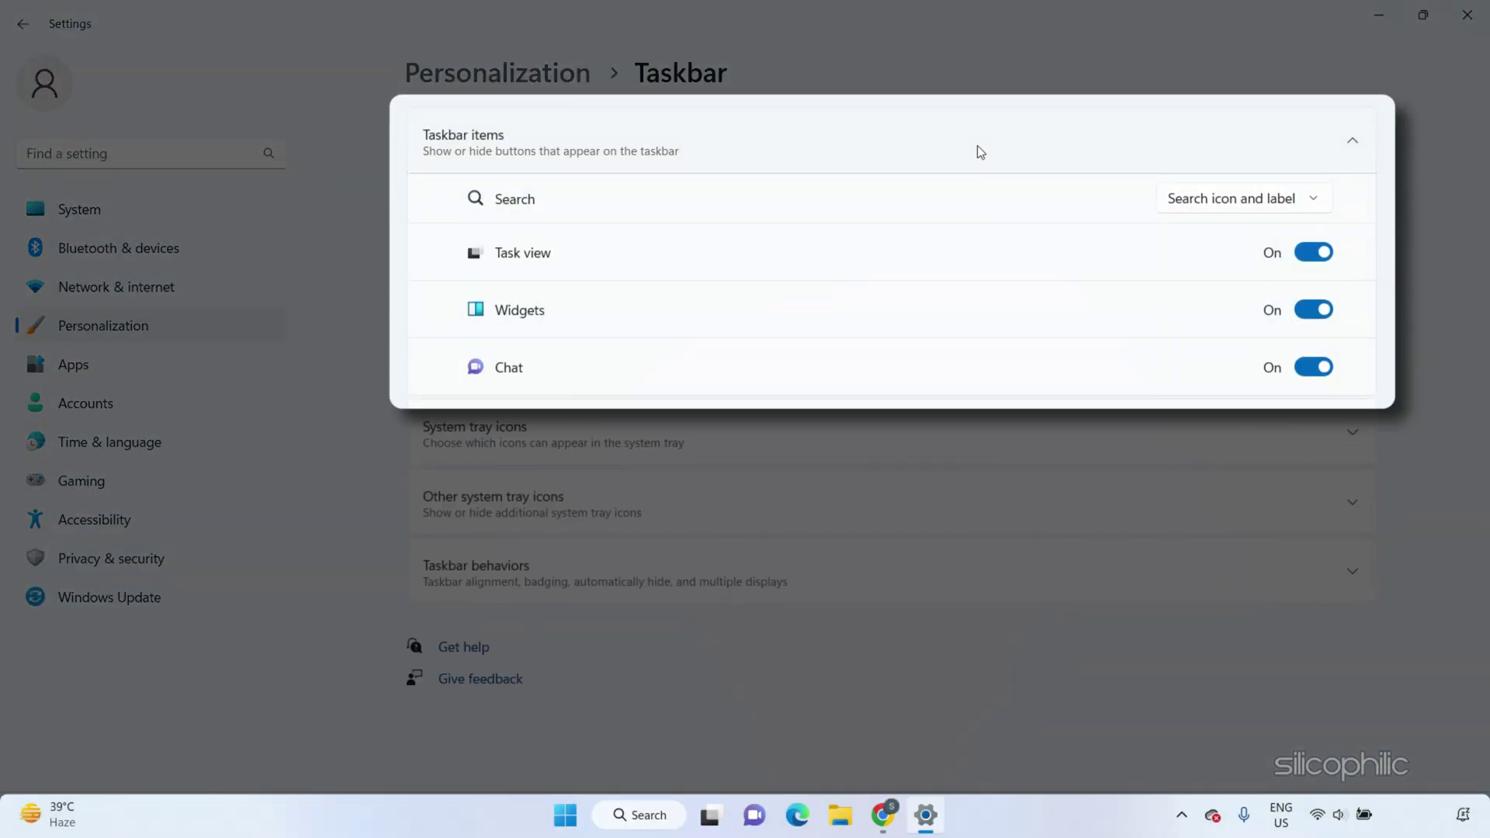
{"action": "left_click", "coordinate": [1240, 200]}
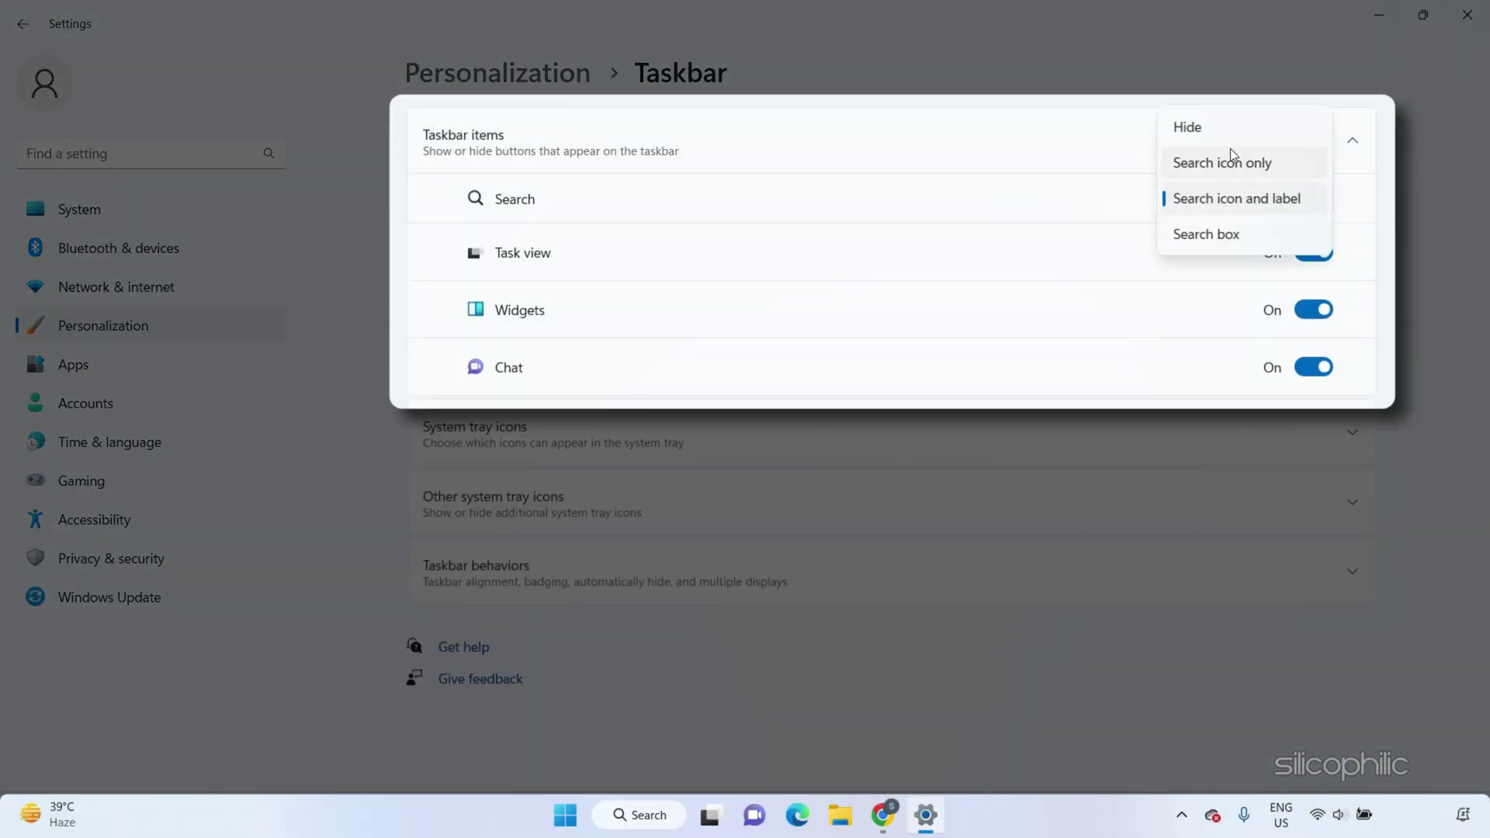
{"action": "left_click", "coordinate": [1231, 138]}
{"action": "left_click", "coordinate": [1313, 252]}
{"action": "left_click", "coordinate": [1314, 309]}
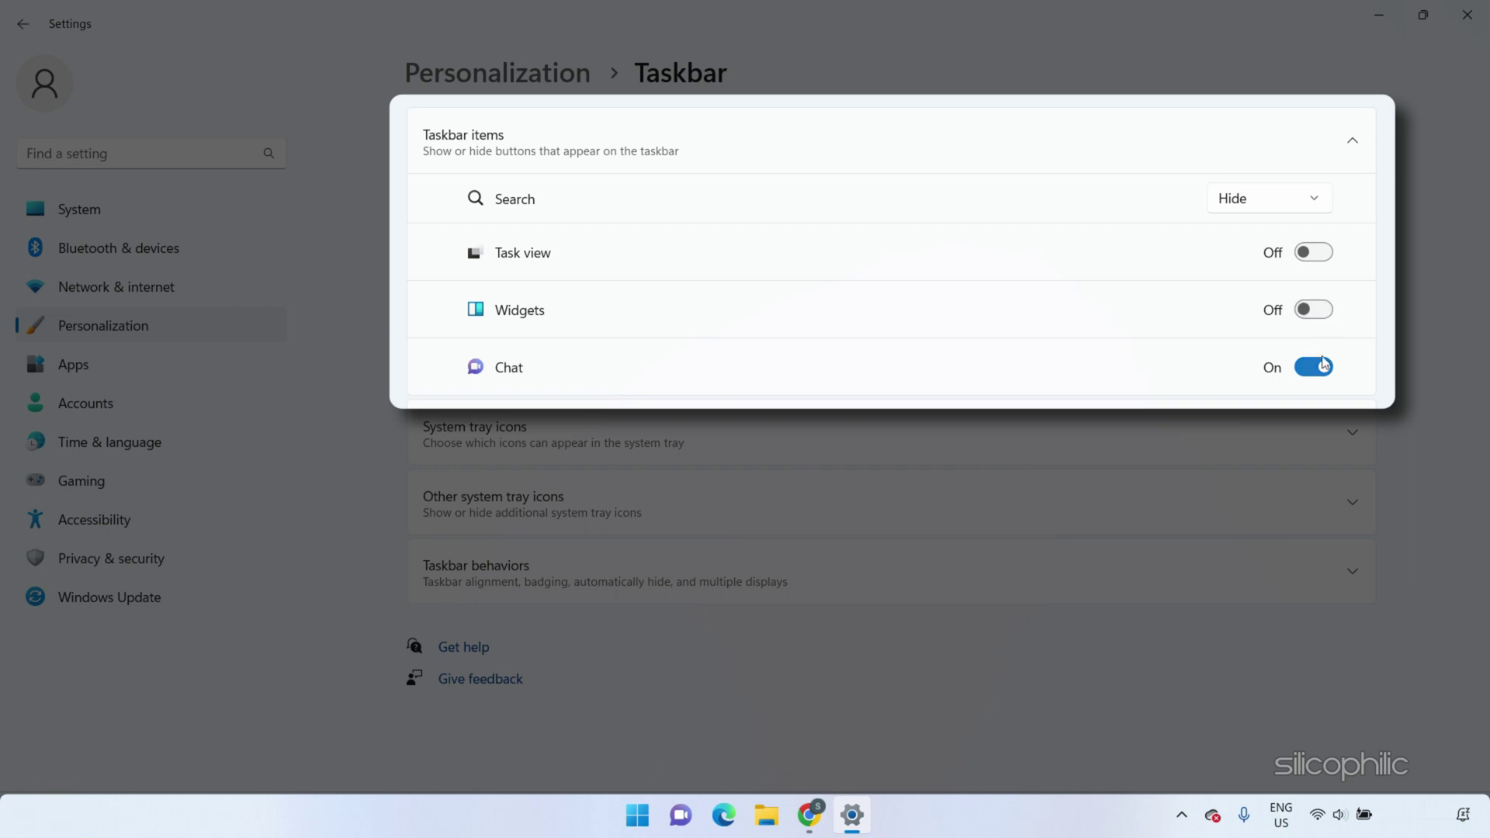
{"action": "left_click", "coordinate": [1320, 368]}
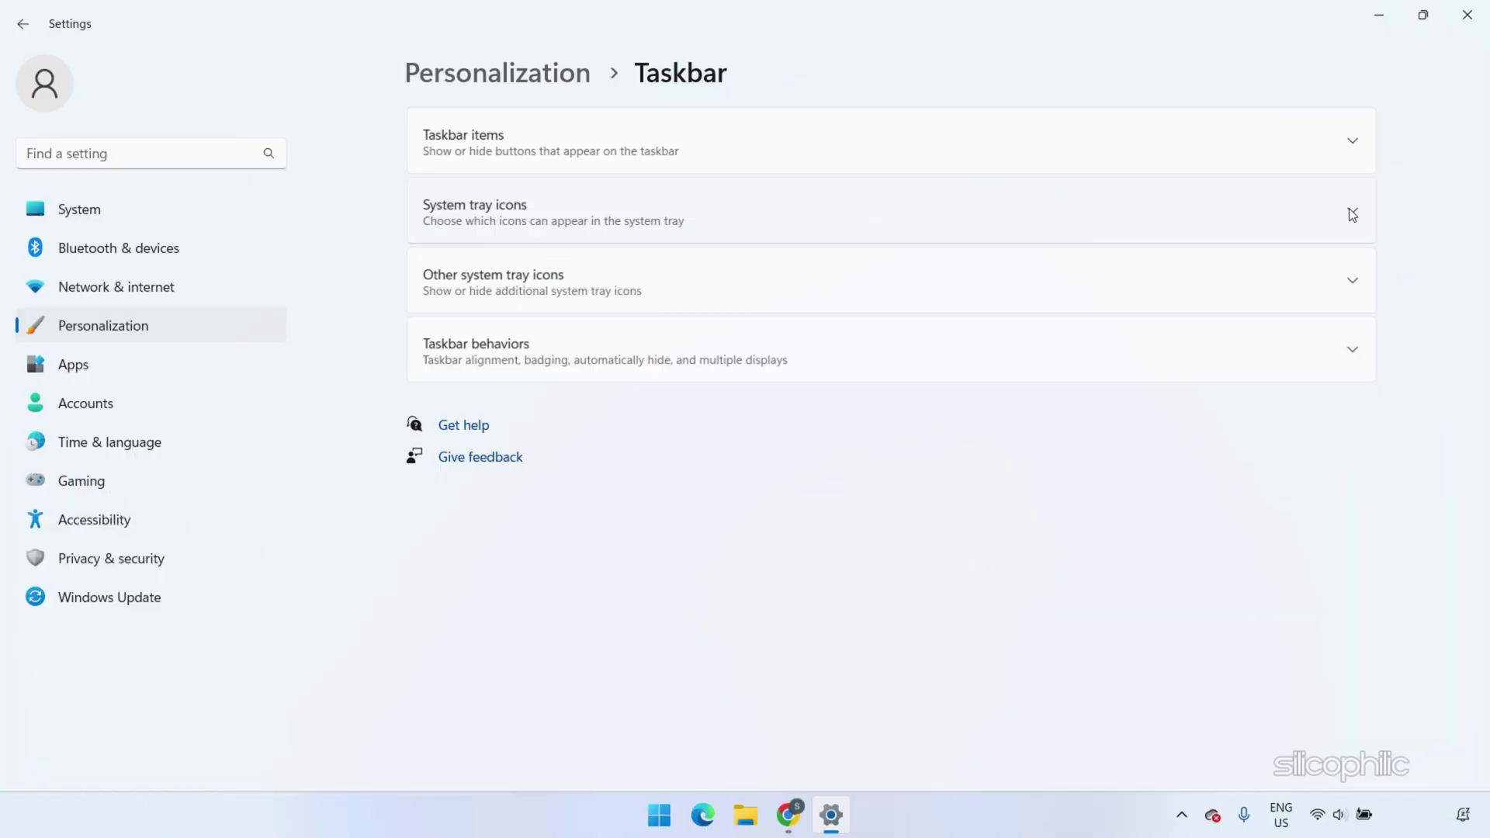
{"action": "left_click", "coordinate": [1352, 215]}
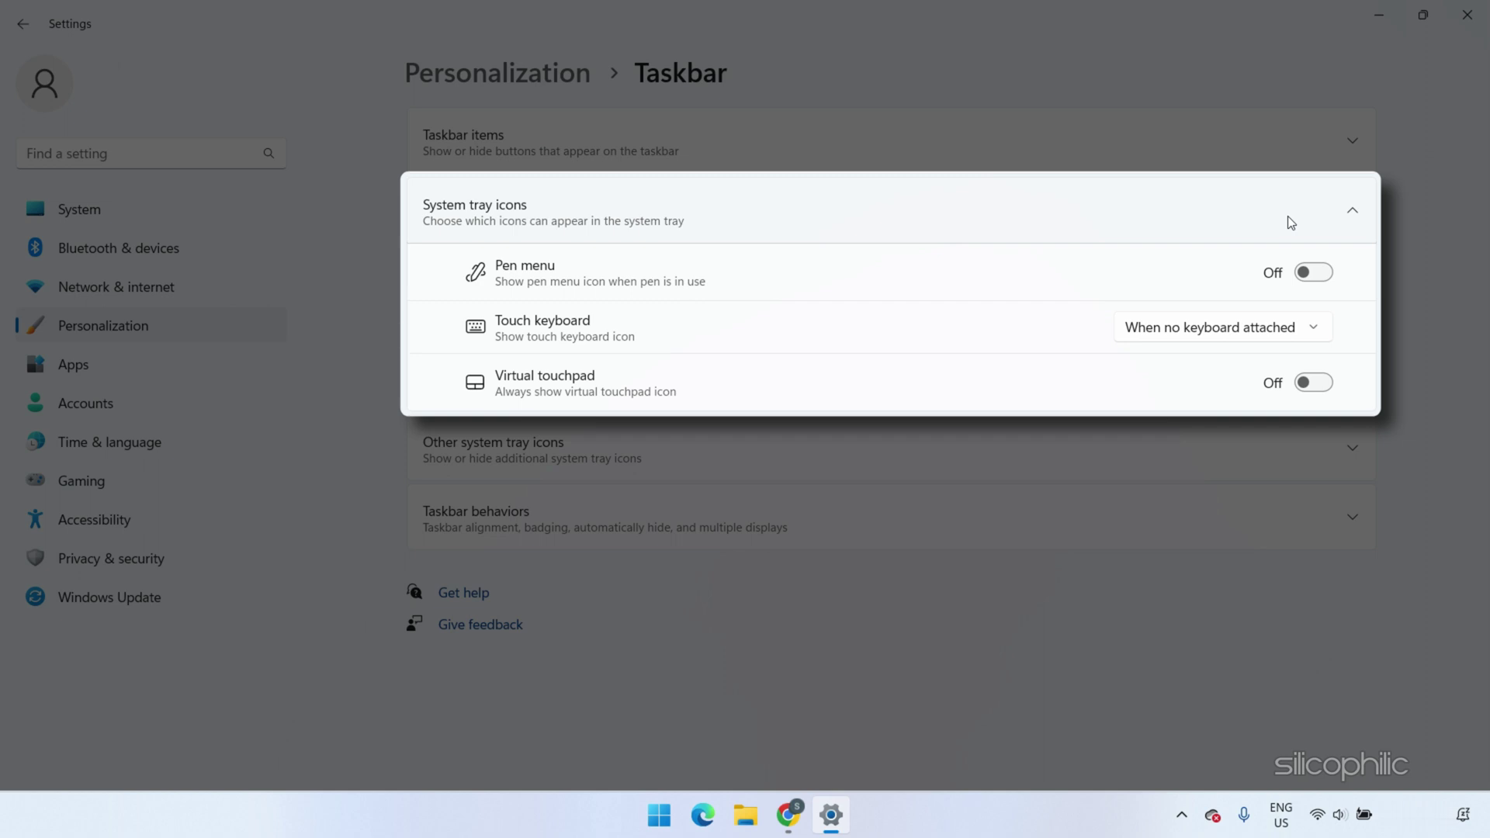
{"action": "left_click", "coordinate": [1320, 384]}
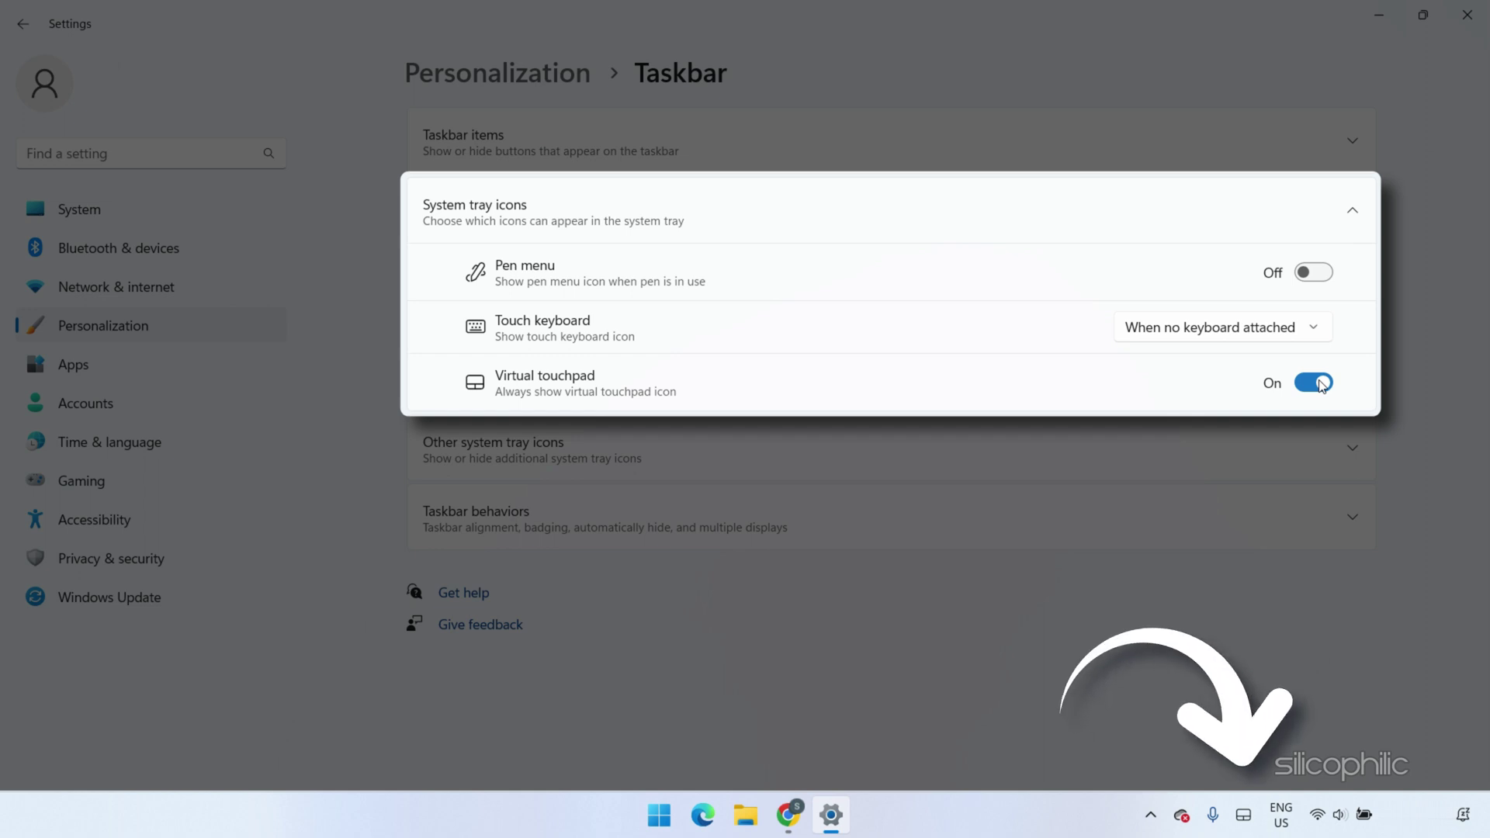
{"action": "left_click", "coordinate": [1320, 383]}
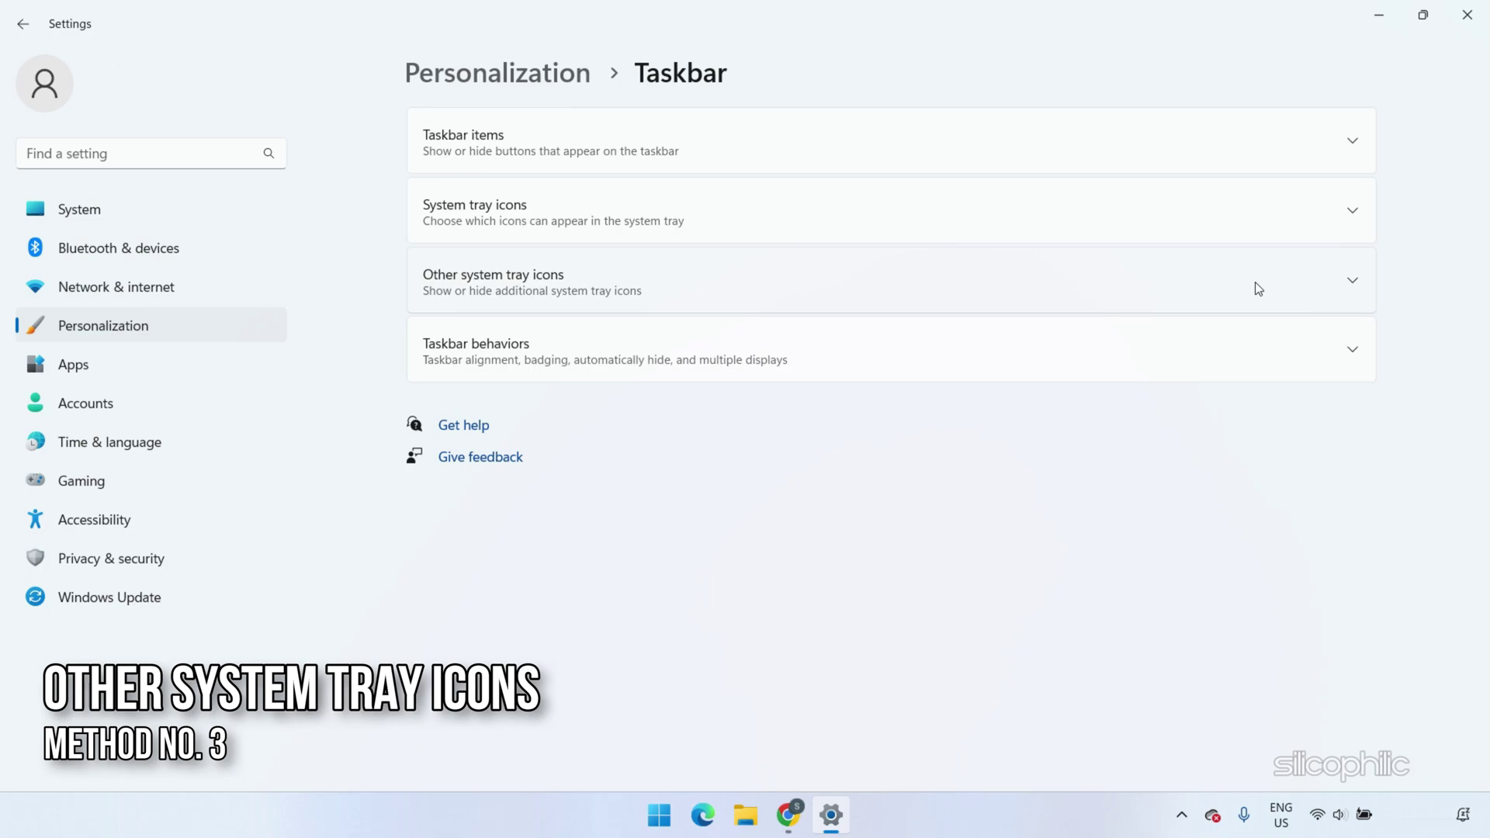
Under Other system tray icons, turn Bluetooth Devices on and Microsoft OneDrive off.
{"action": "left_click", "coordinate": [1256, 283]}
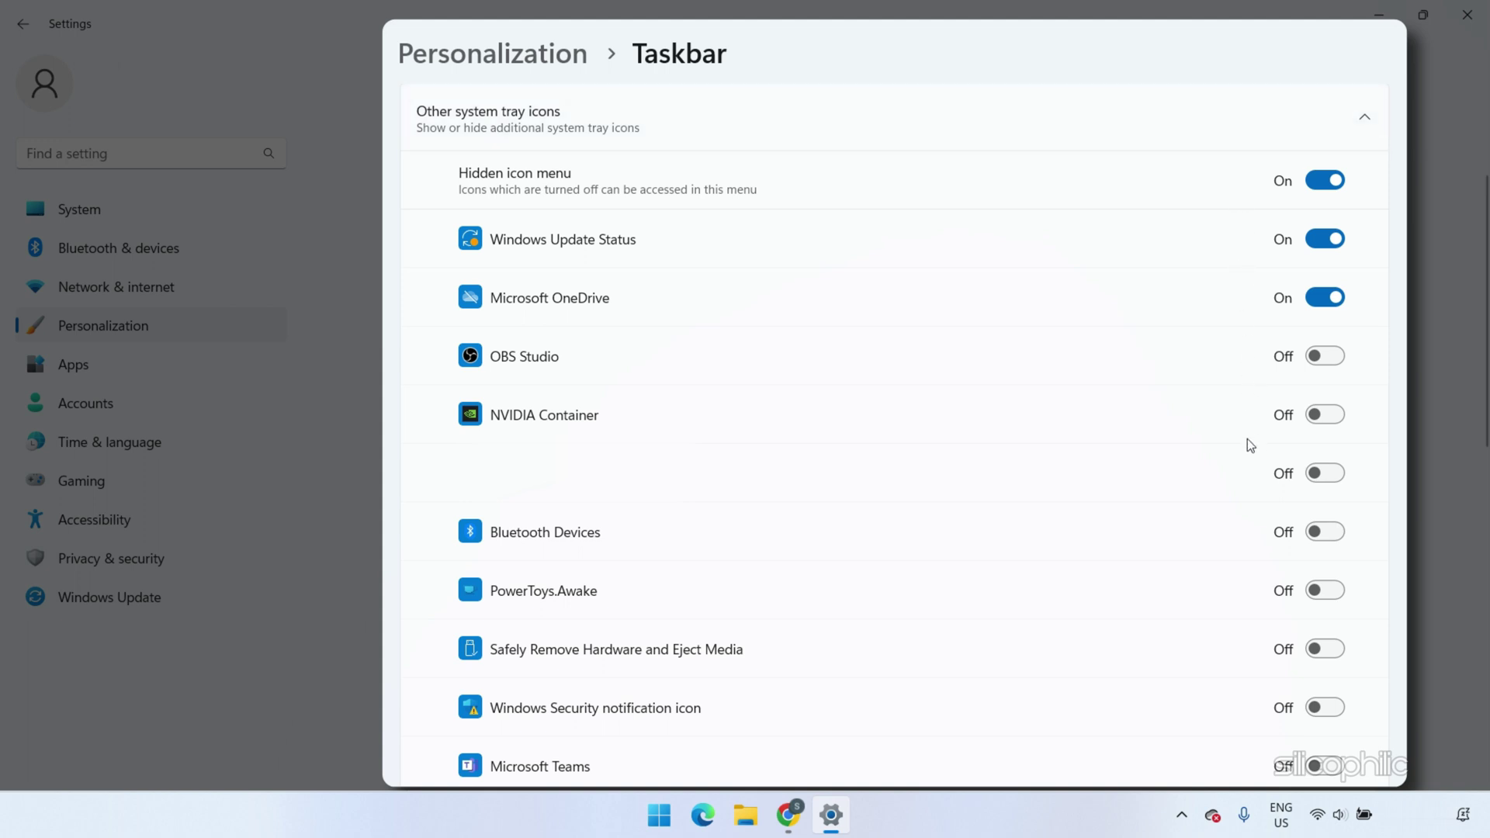
{"action": "left_click", "coordinate": [1329, 533]}
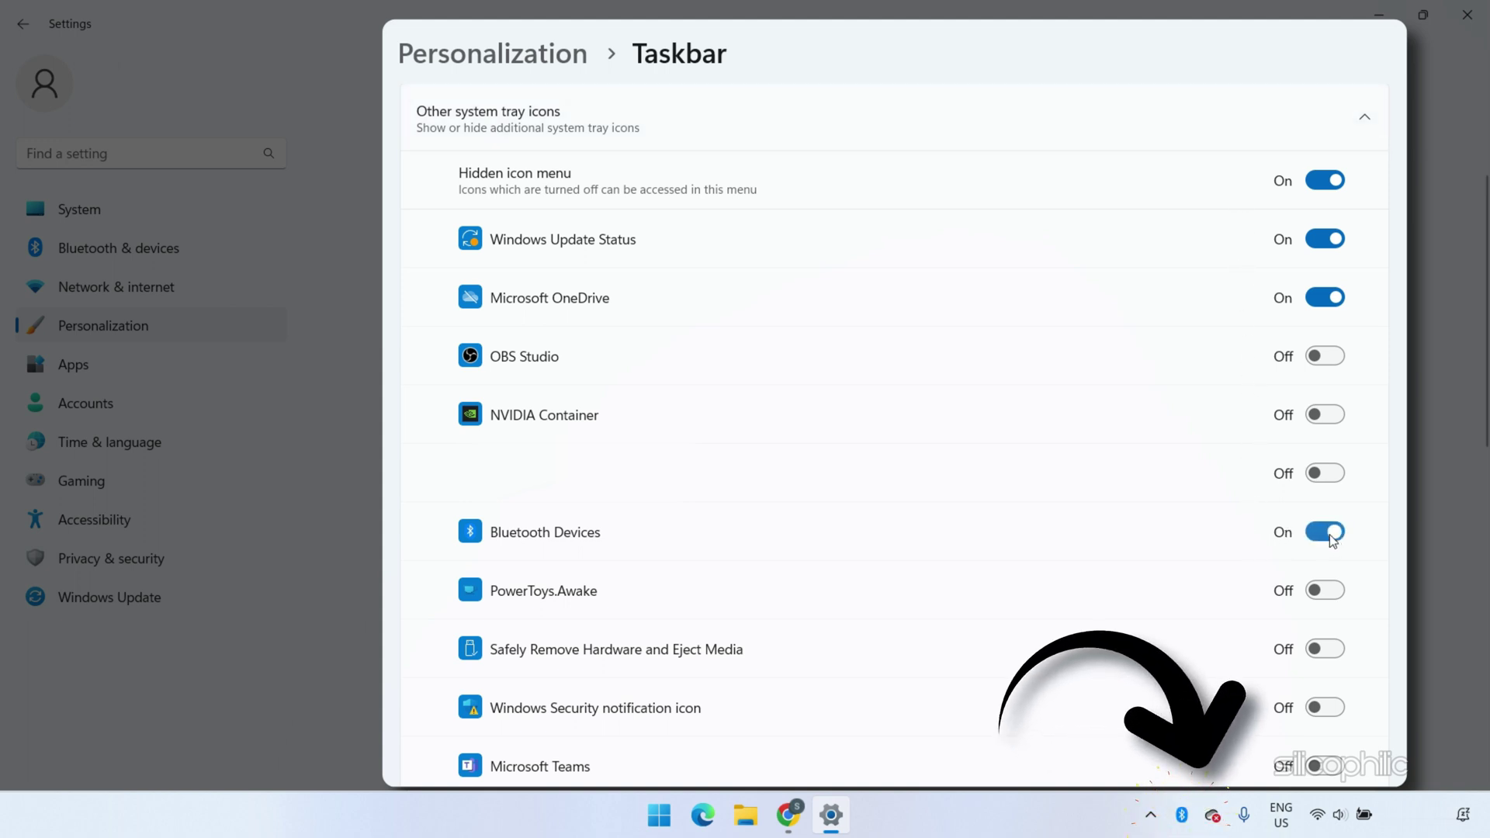
{"action": "left_click", "coordinate": [1325, 300]}
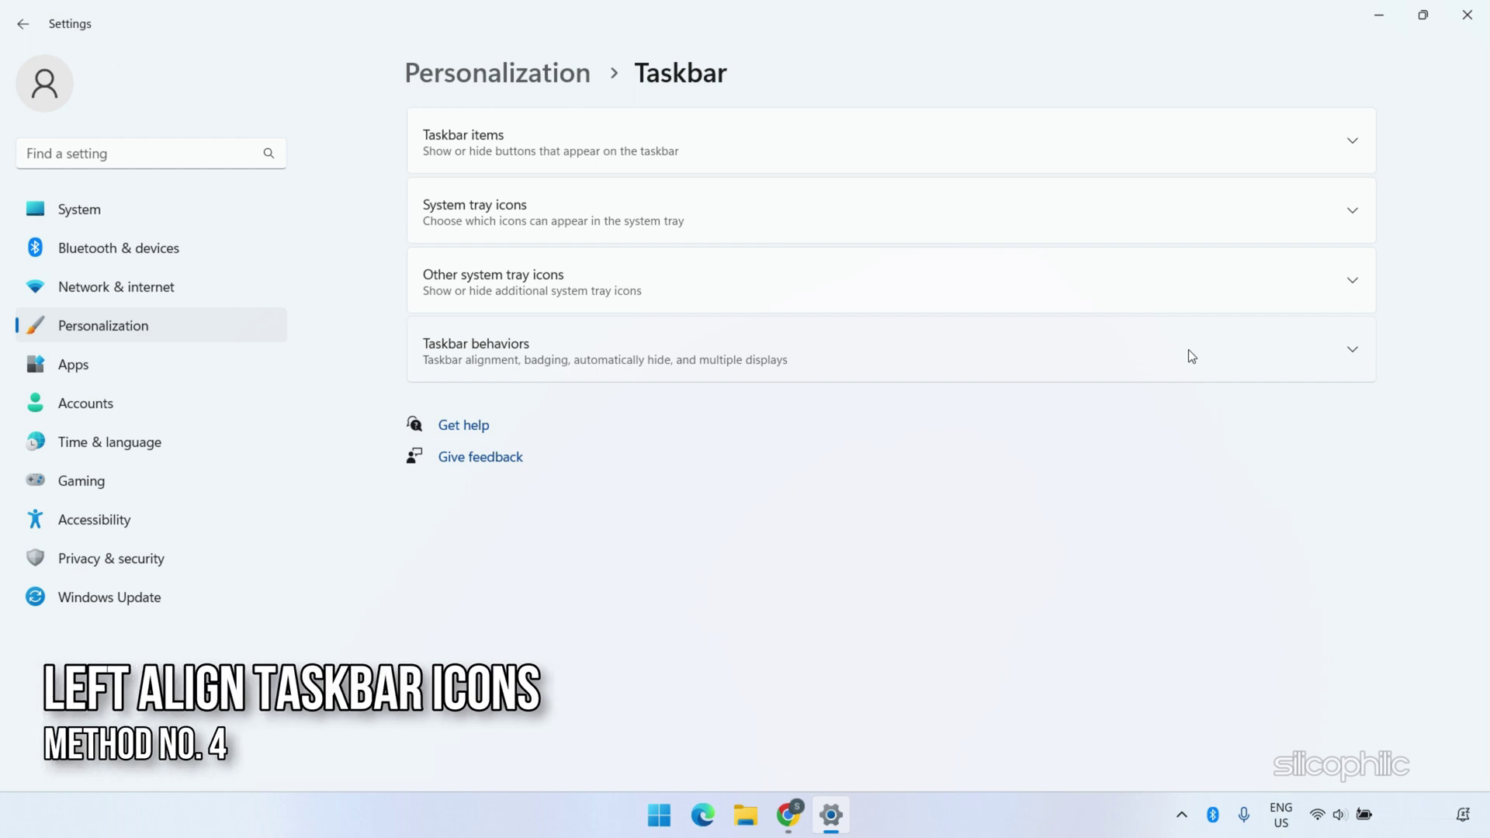
In Taskbar behaviors, set taskbar alignment to Left and enable Automatically hide the taskbar.
{"action": "left_click", "coordinate": [1191, 356]}
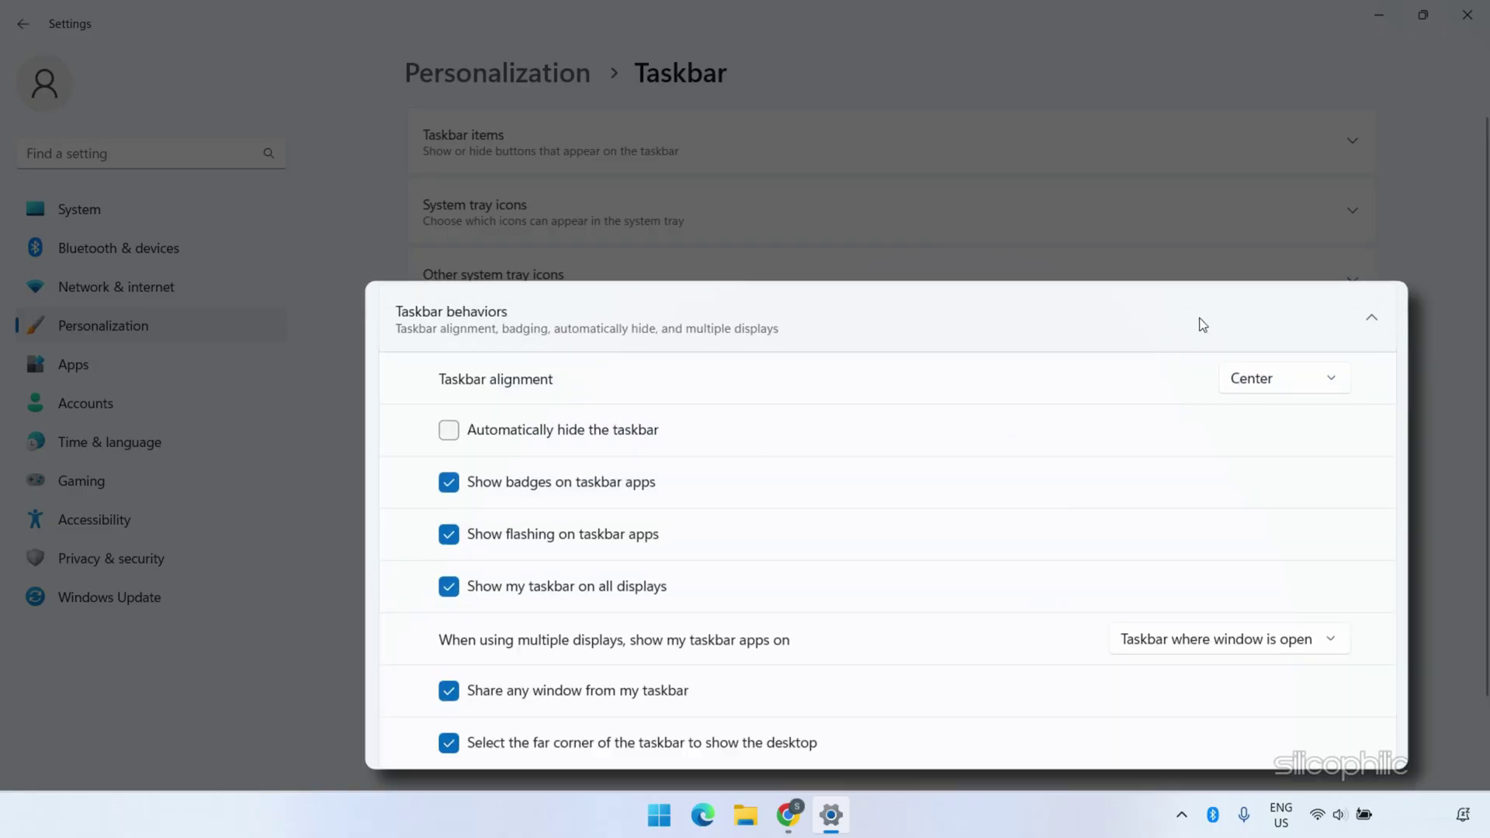
{"action": "left_click", "coordinate": [1295, 377]}
{"action": "left_click", "coordinate": [1295, 343]}
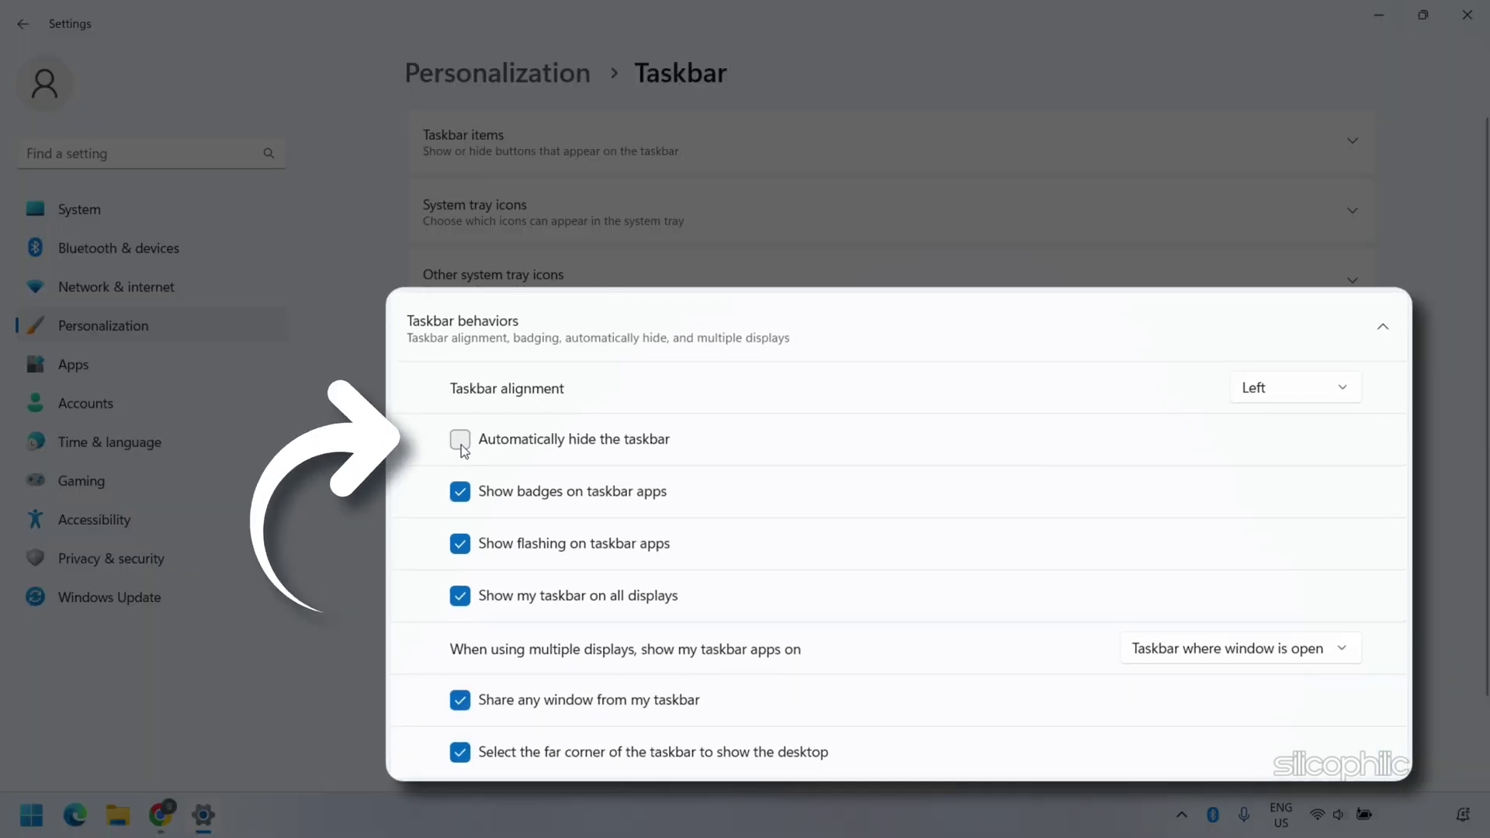
{"action": "left_click", "coordinate": [462, 443]}
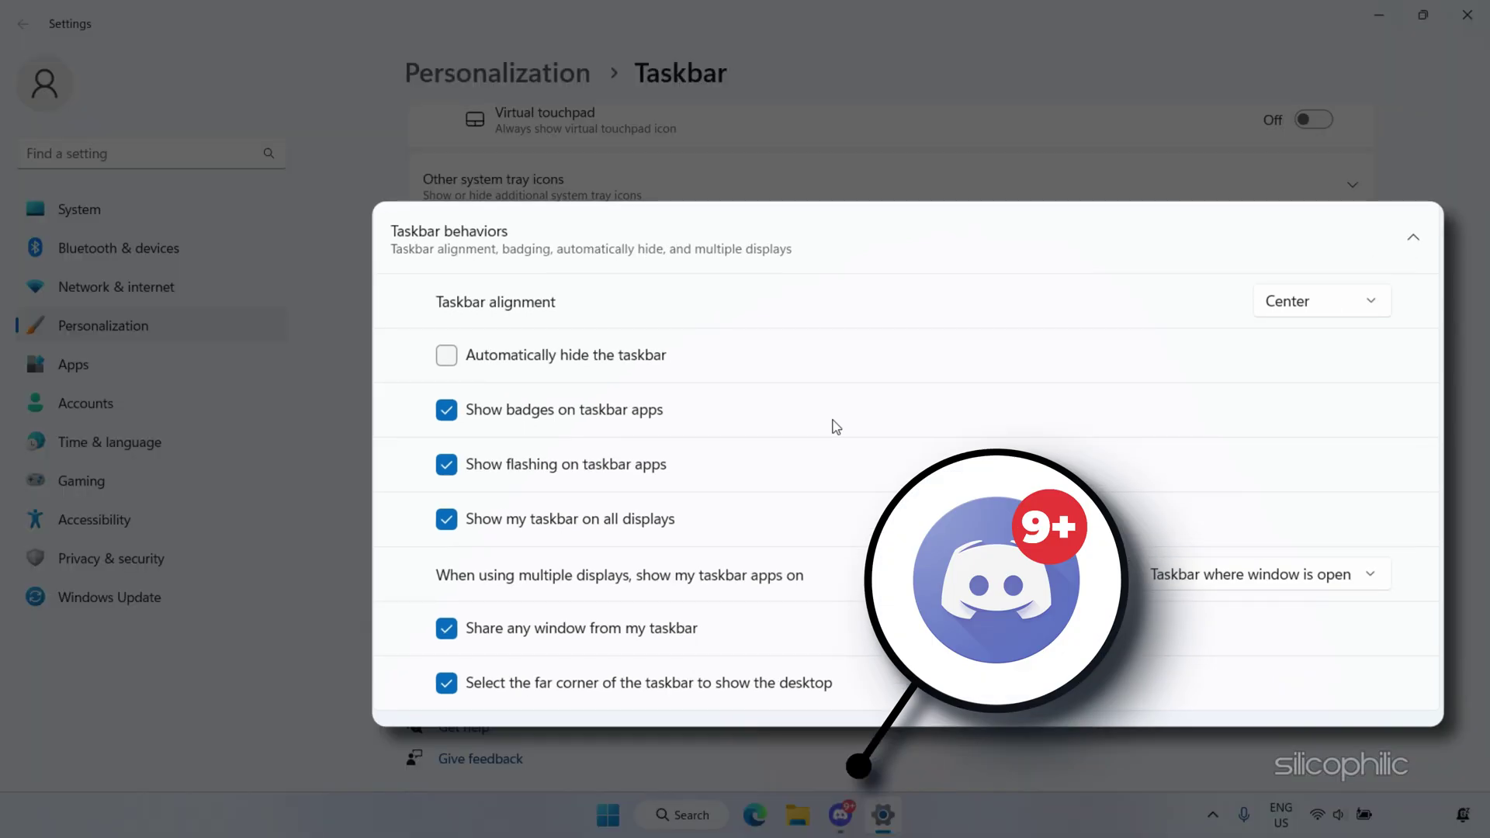
Toggle 'Show badges on taskbar apps' off and back on, then toggle 'Show flashing on taskbar apps'.
{"action": "left_click", "coordinate": [444, 414]}
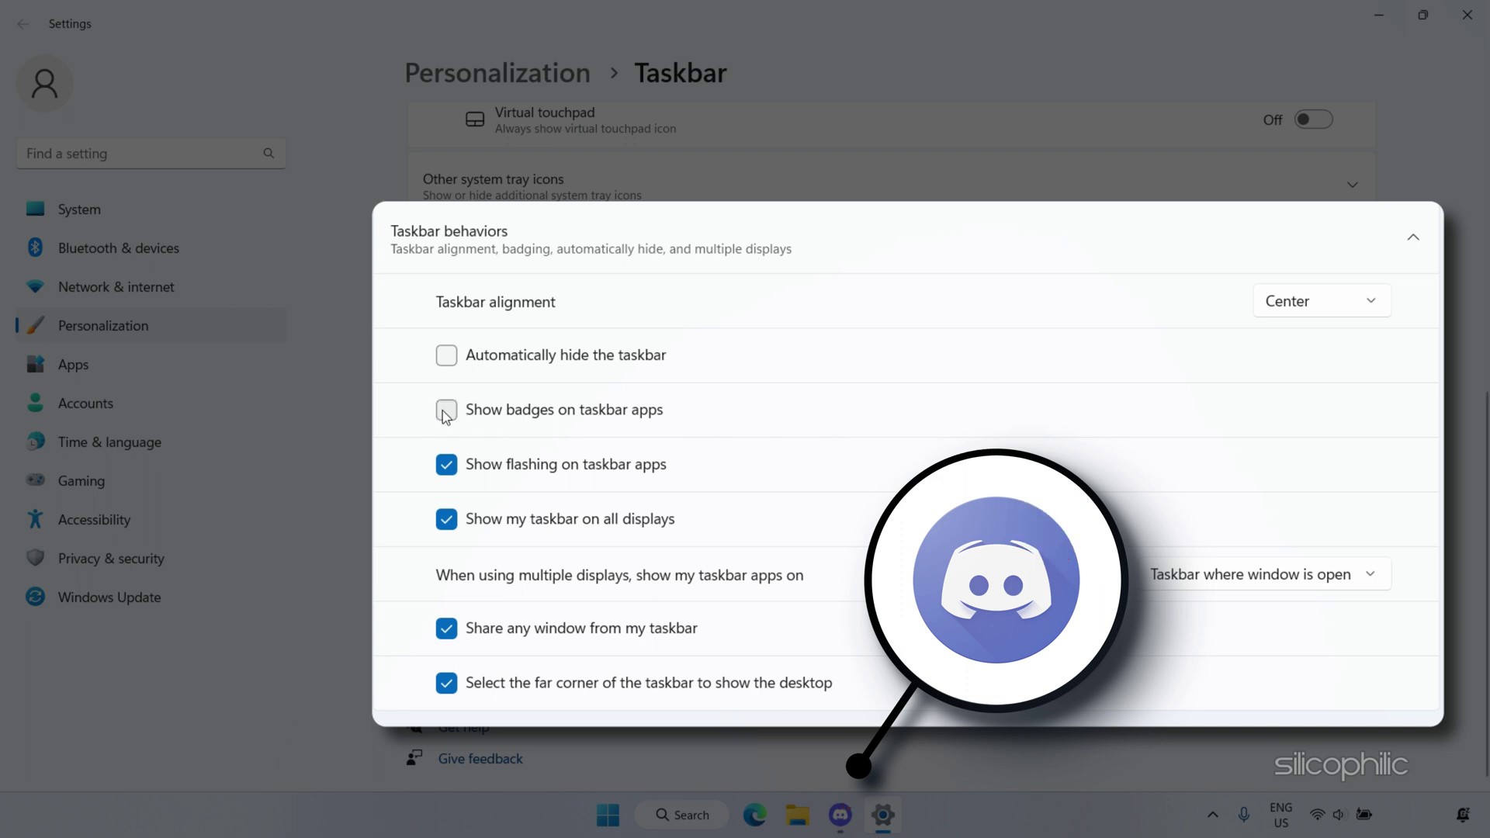
{"action": "left_click", "coordinate": [445, 414]}
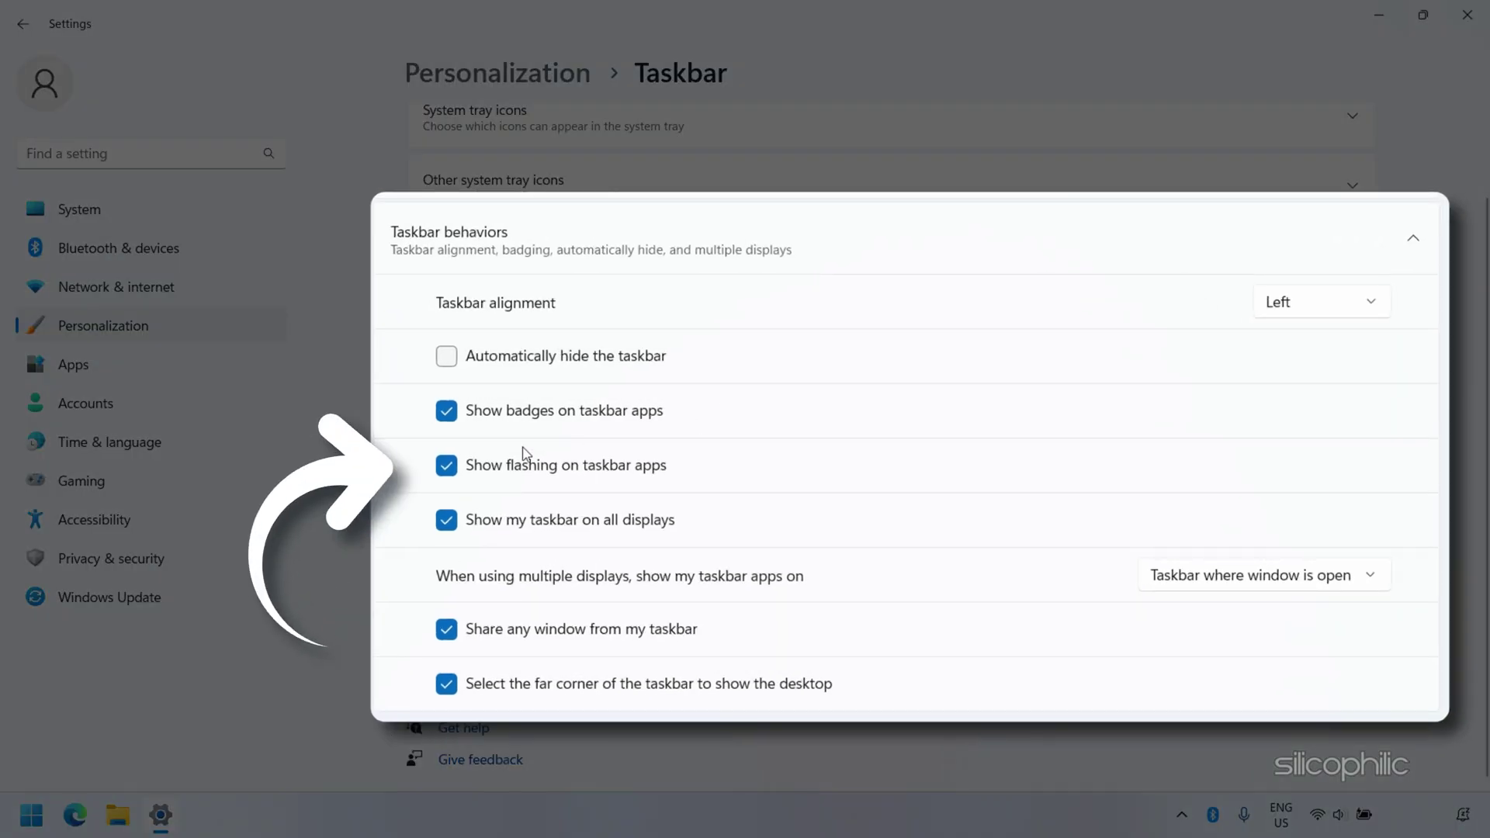
{"action": "left_click", "coordinate": [447, 467]}
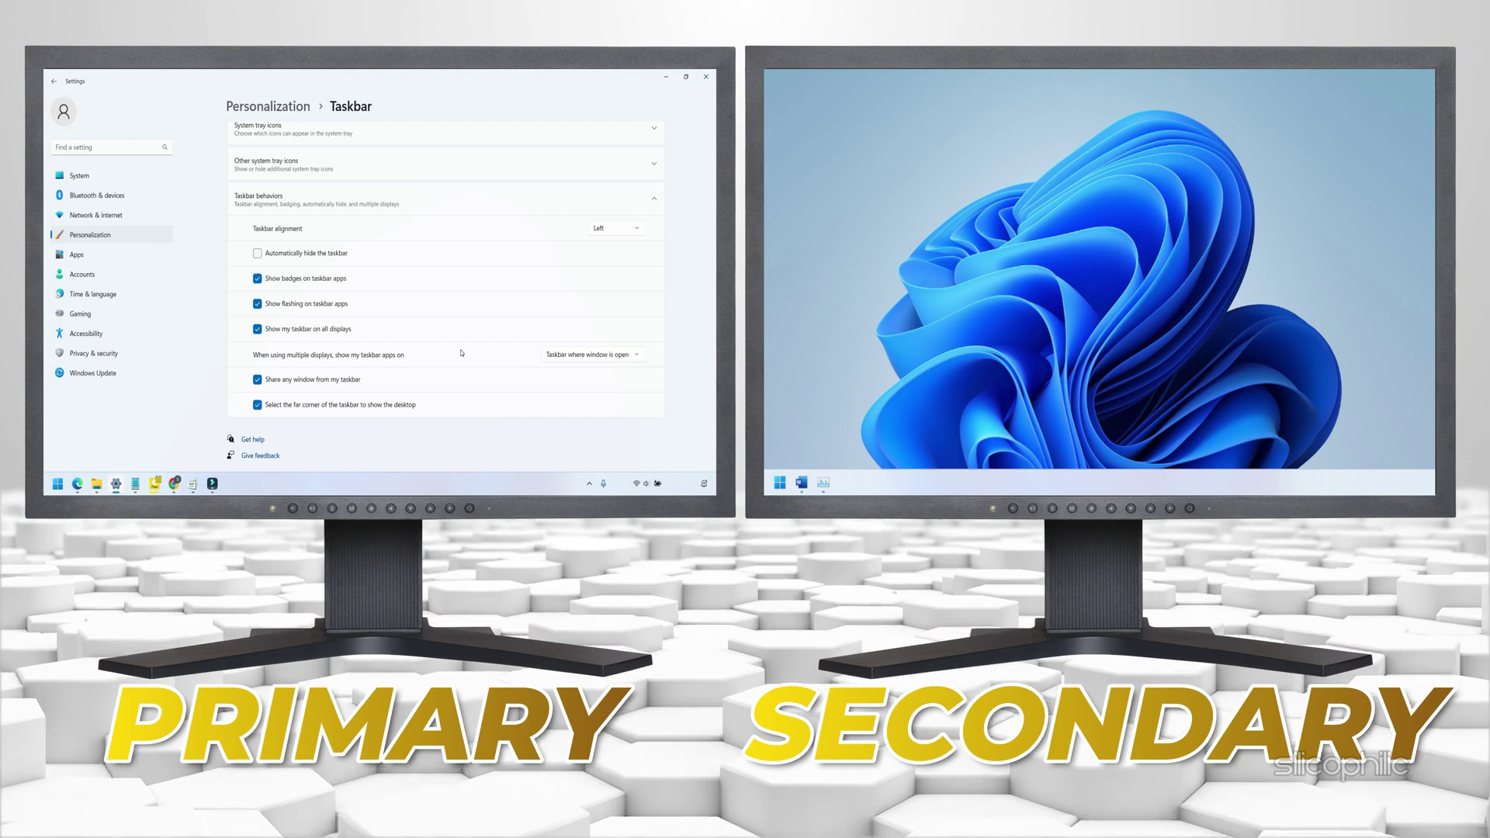
Turn 'Show my taskbar on all displays' off and then back on.
{"action": "left_click", "coordinate": [258, 329]}
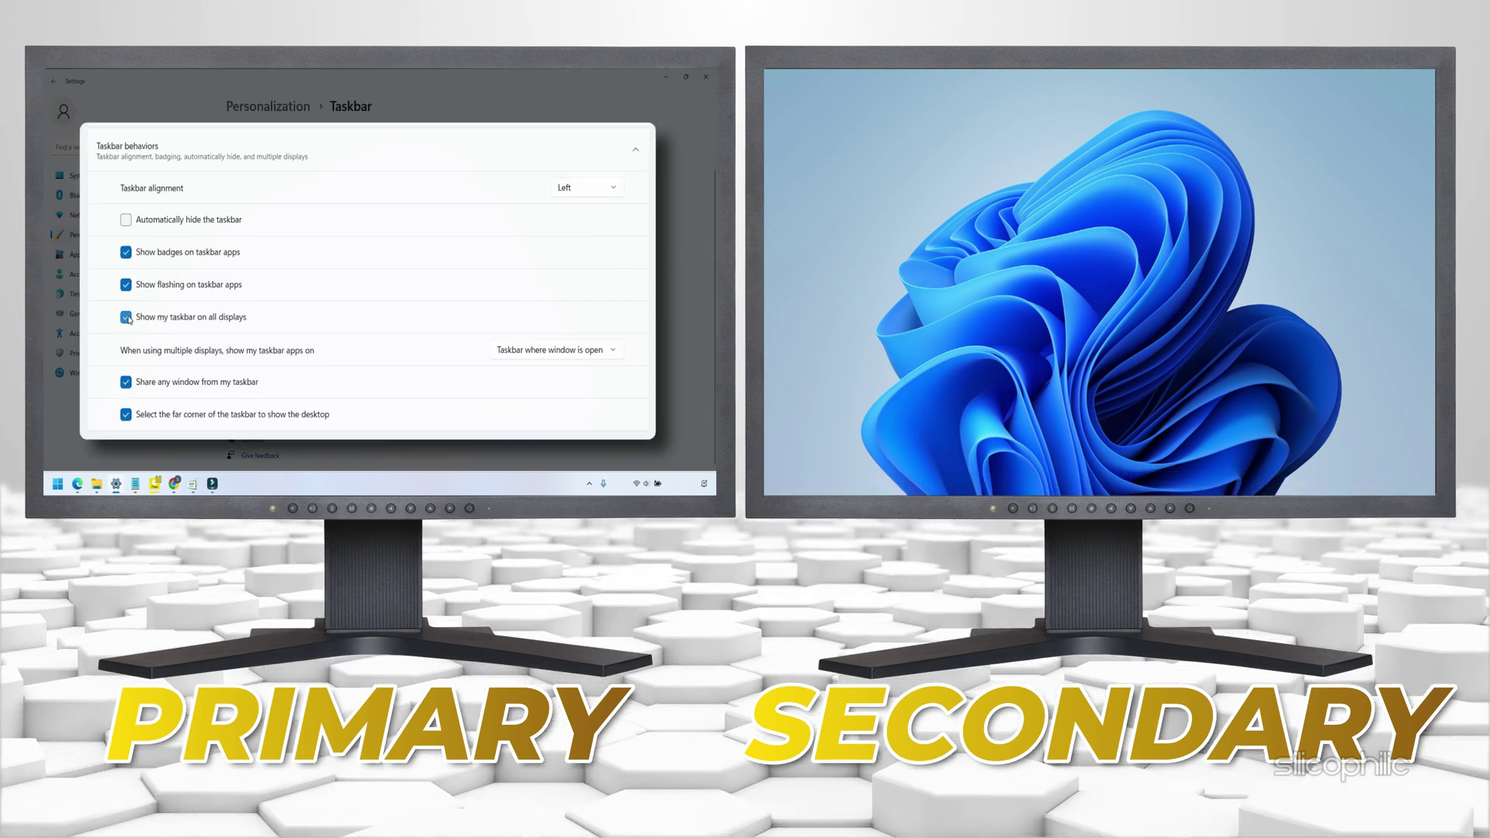
{"action": "left_click", "coordinate": [127, 318]}
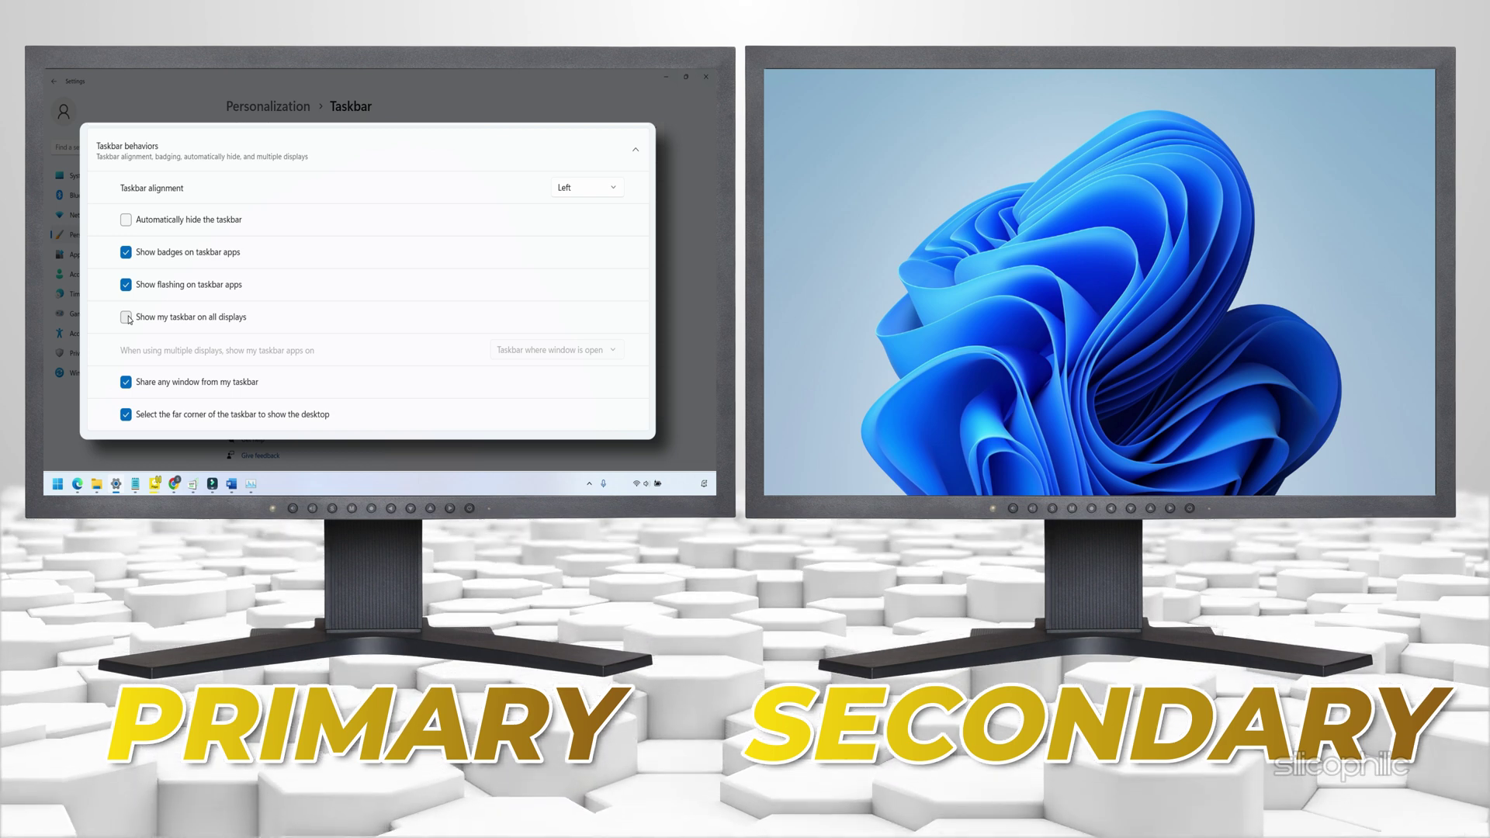
{"action": "left_click", "coordinate": [127, 317]}
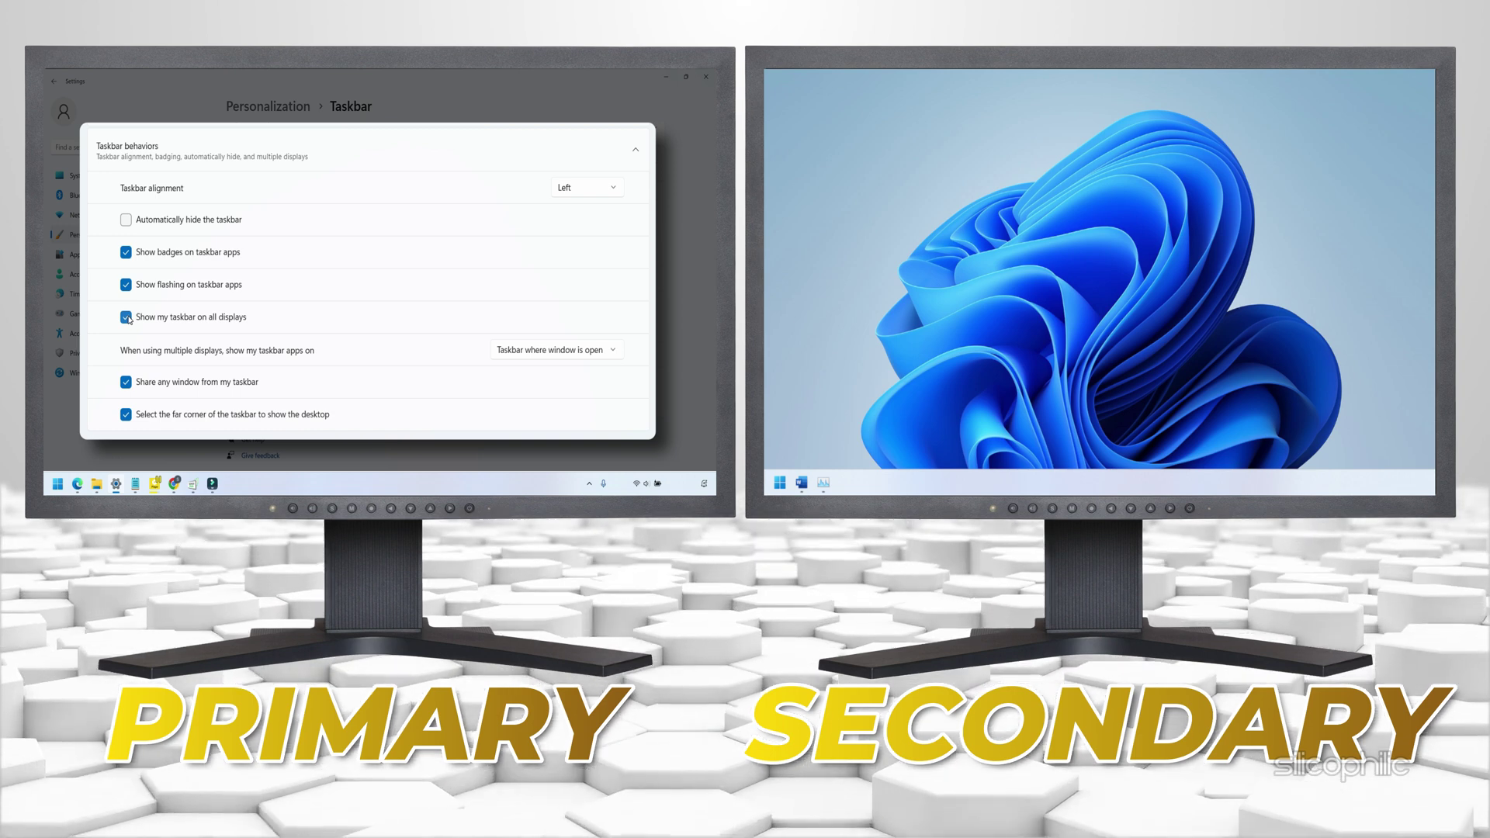
Cycle multi-display app placement through main-and-window and all taskbars, ending on 'Taskbar where window is open'.
{"action": "left_click", "coordinate": [533, 351]}
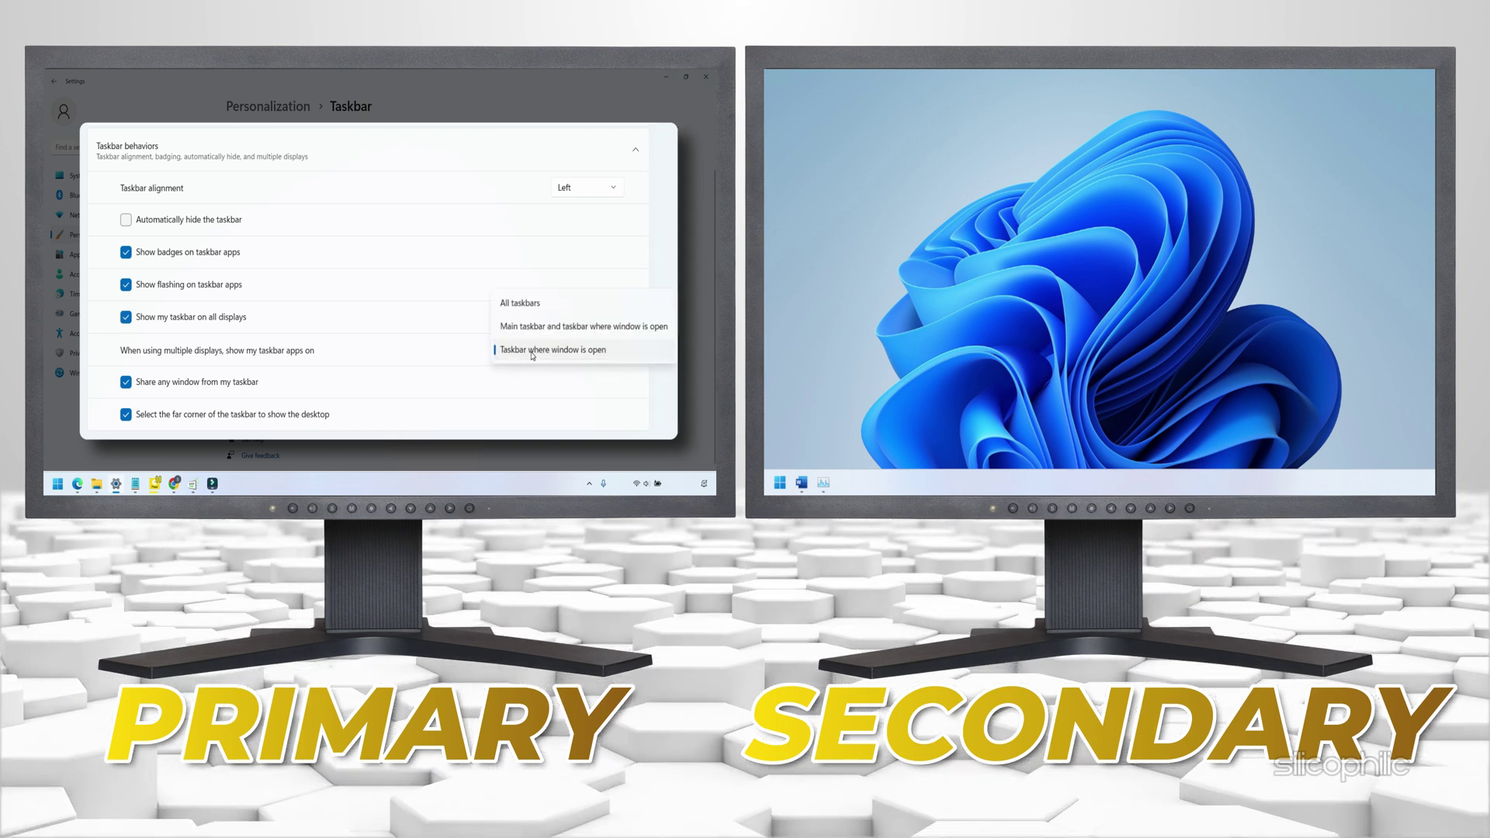
{"action": "left_click", "coordinate": [532, 327]}
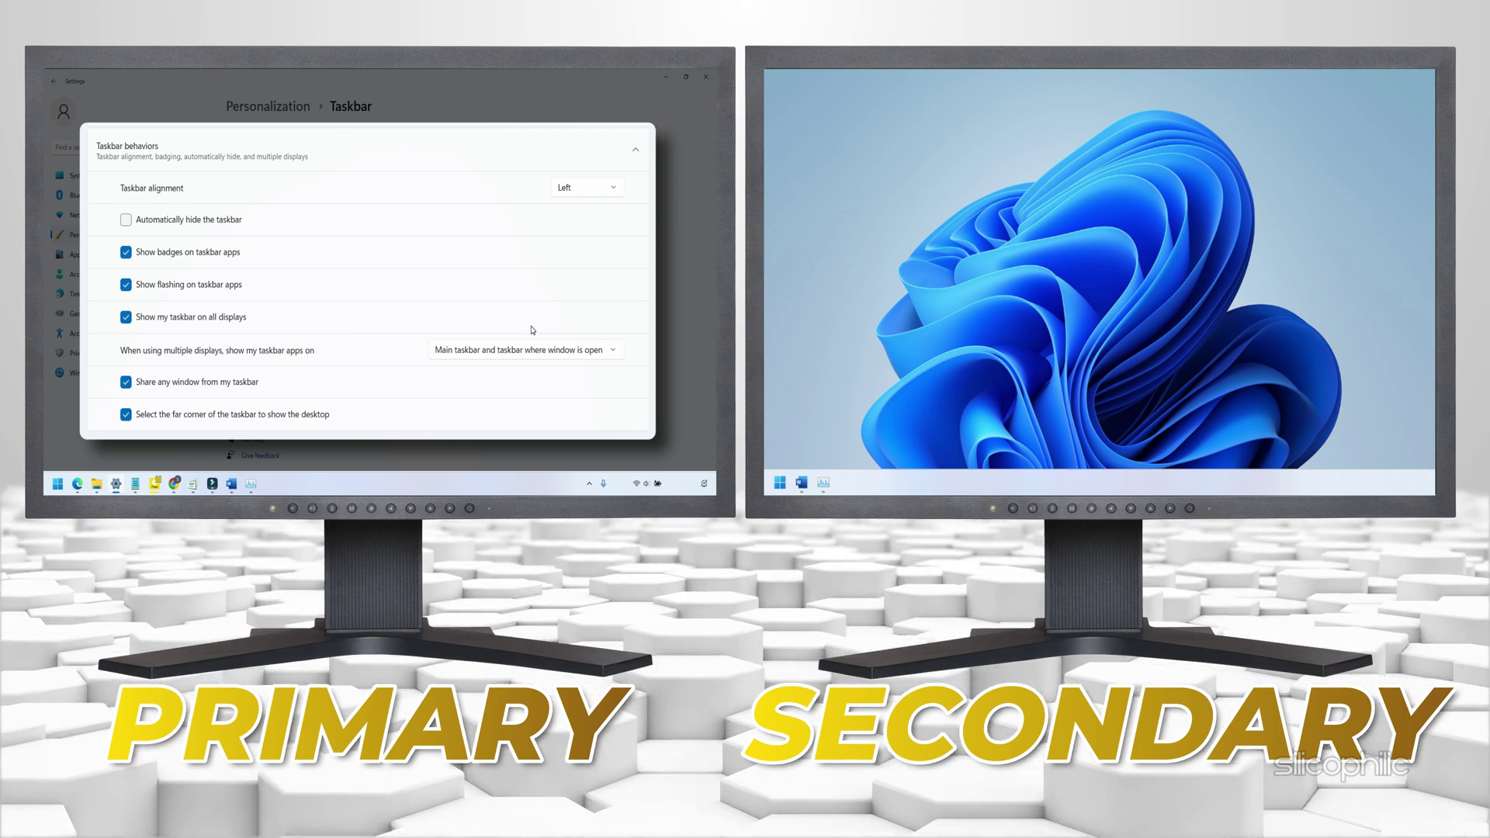
{"action": "left_click", "coordinate": [533, 348]}
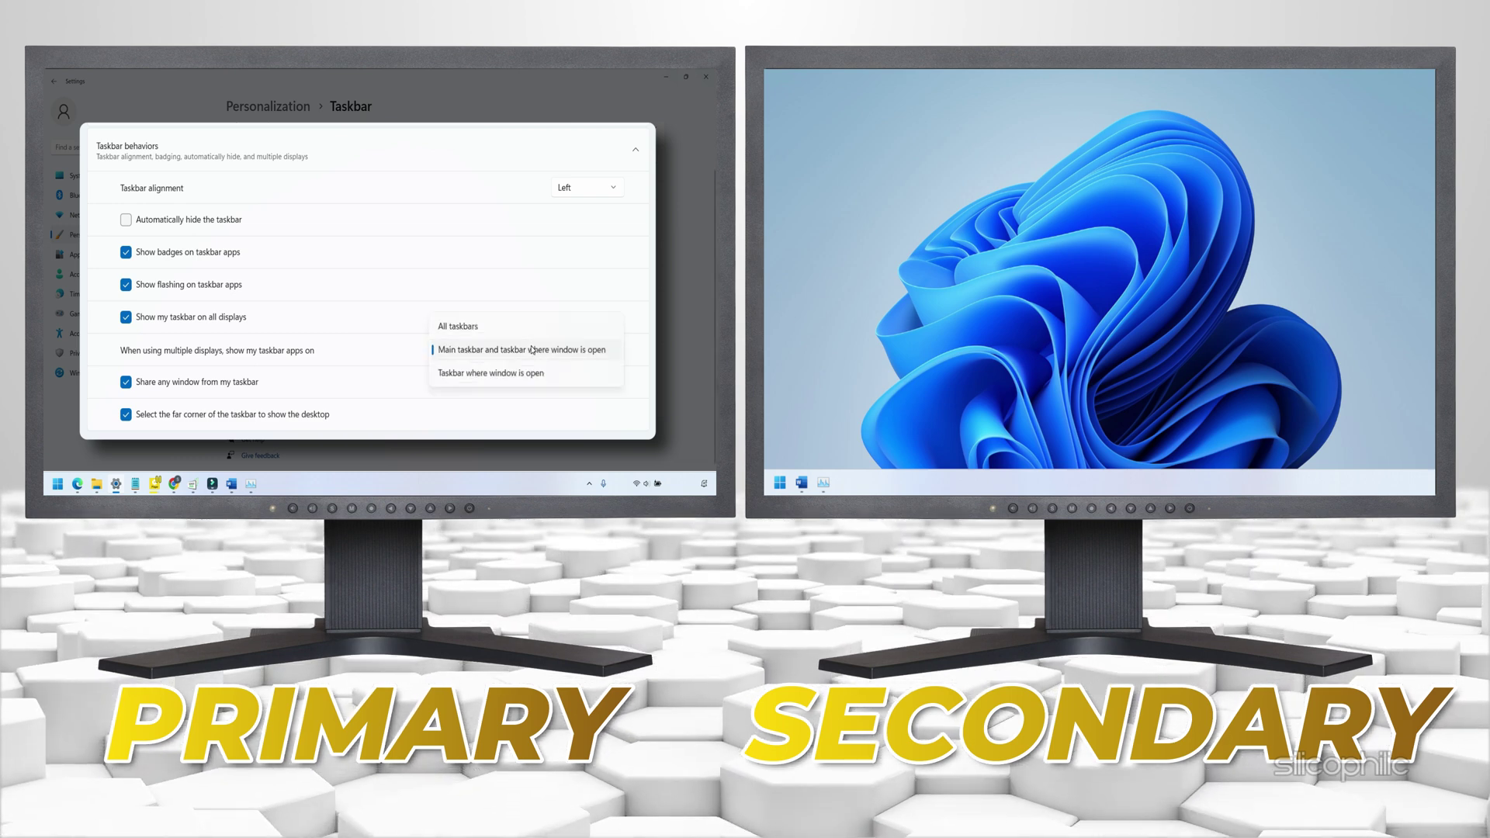
{"action": "left_click", "coordinate": [531, 329]}
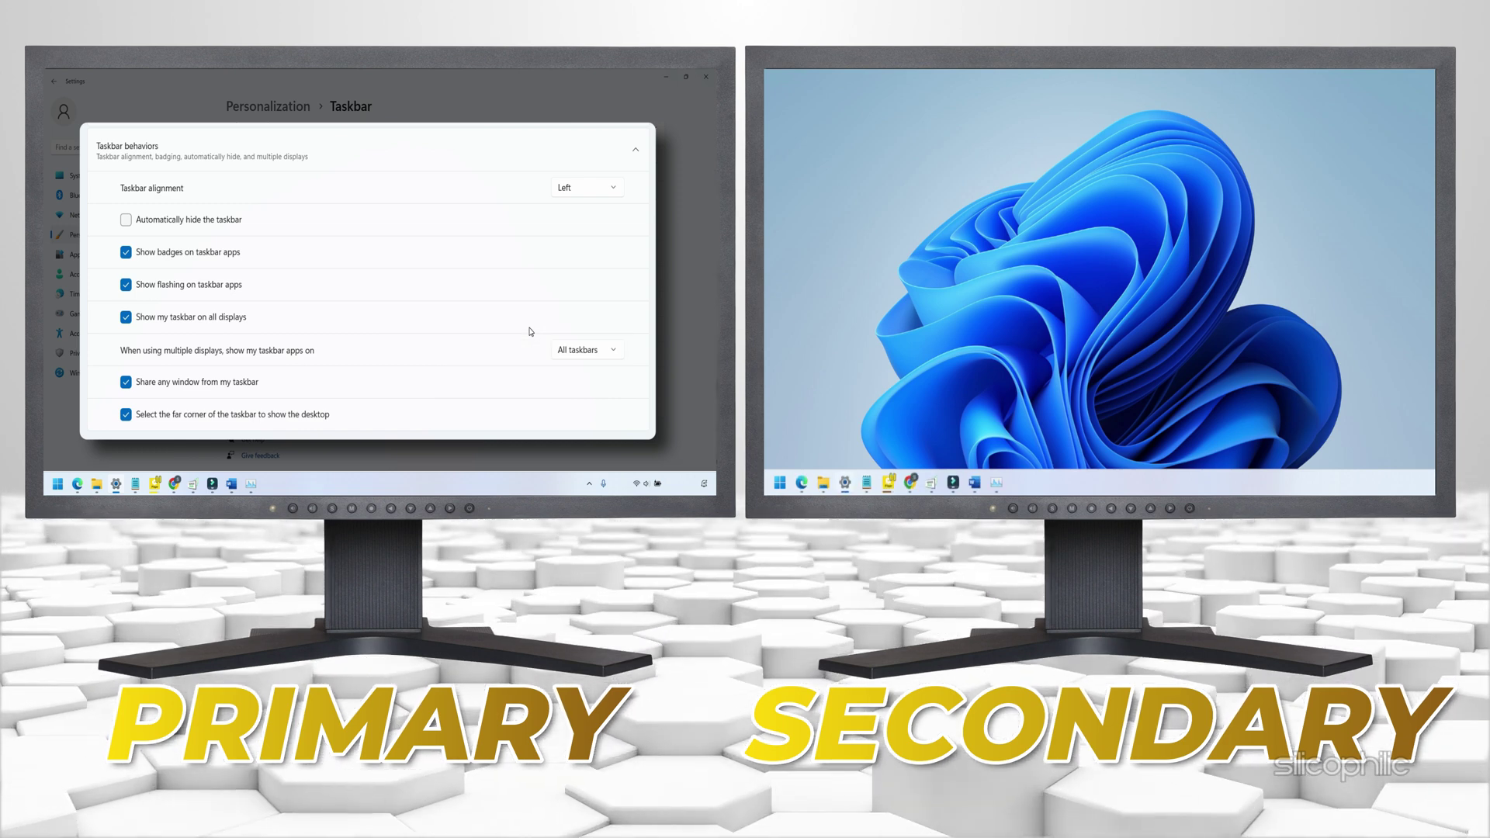
{"action": "left_click", "coordinate": [563, 349]}
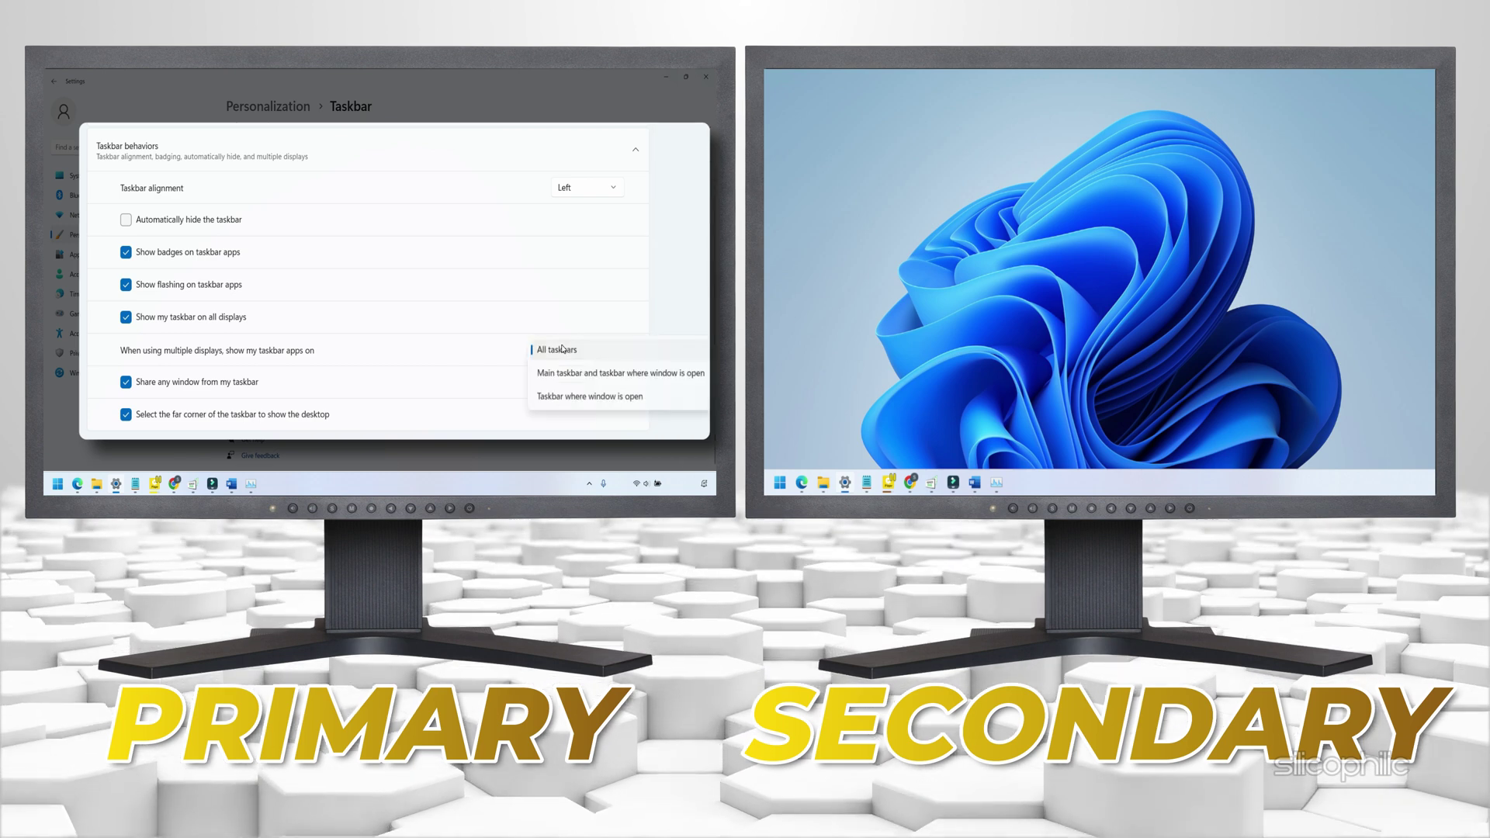
{"action": "left_click", "coordinate": [556, 404]}
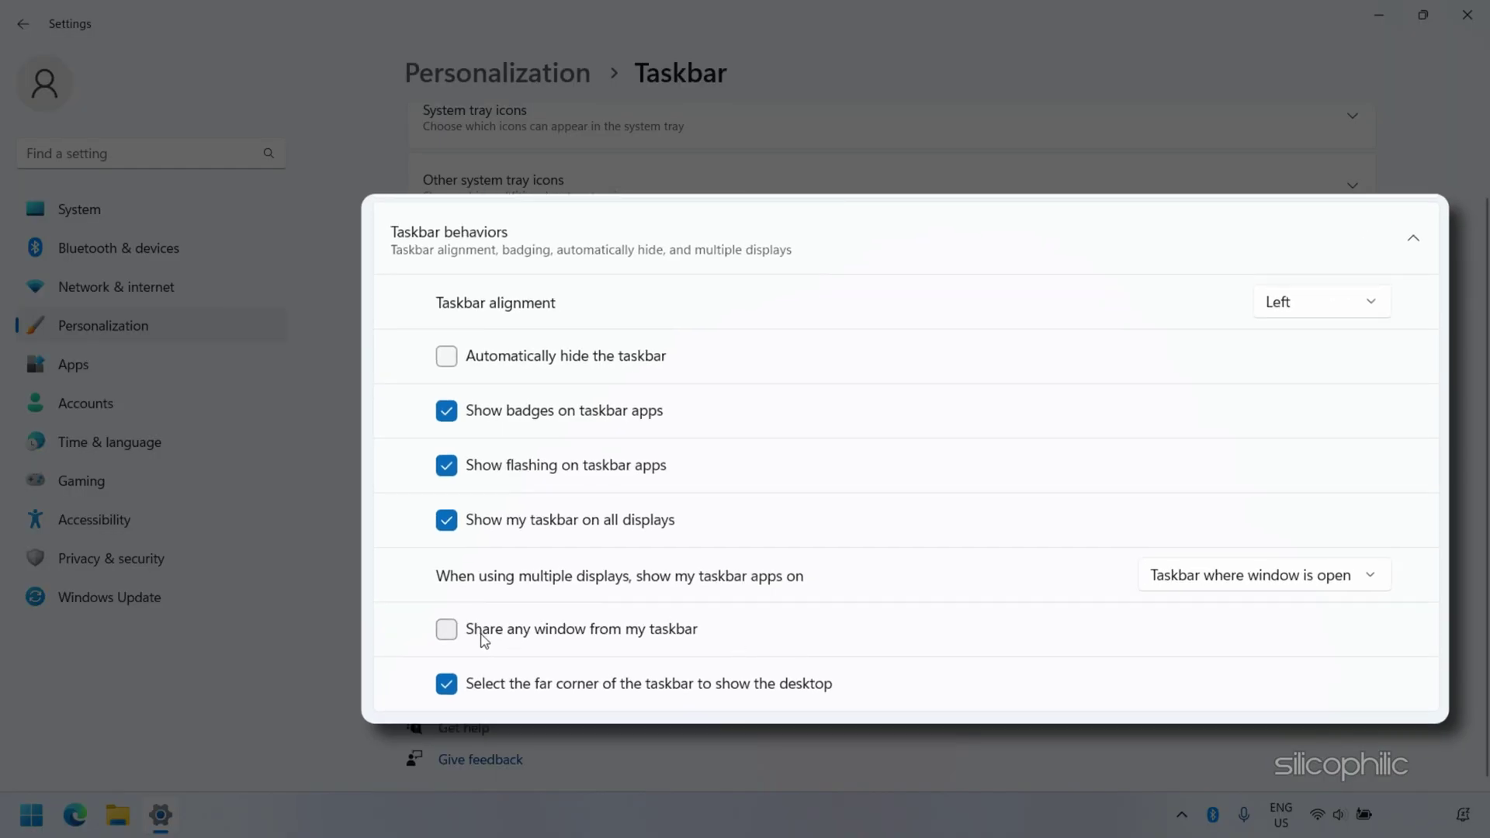
Enable 'Share any window from my taskbar' and show the desktop from the taskbar's far corner.
{"action": "left_click", "coordinate": [473, 610]}
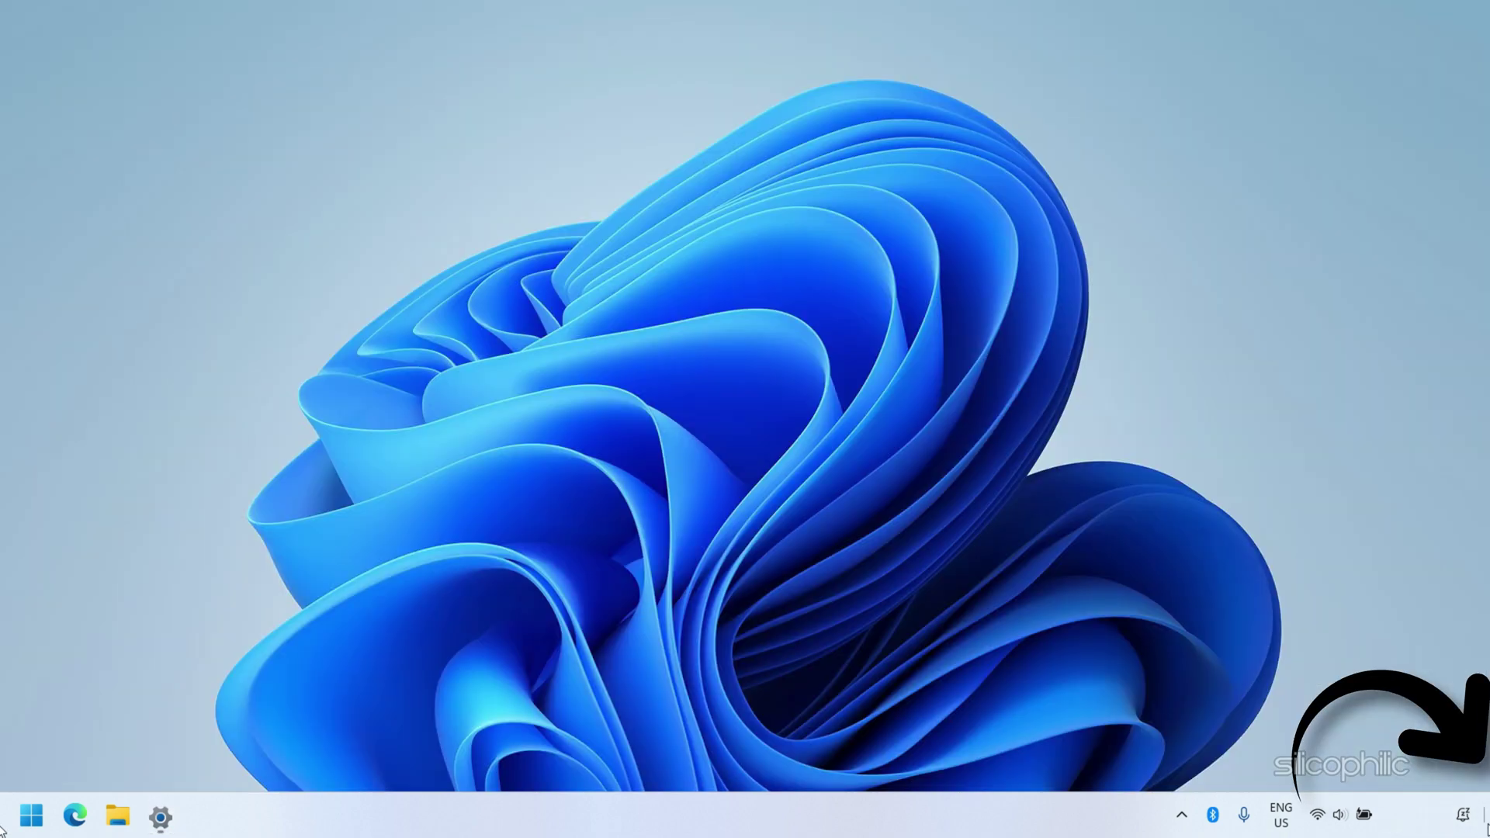
{"action": "left_click", "coordinate": [1488, 829]}
Restore Settings from the taskbar corner, then untick and re-tick the far-corner show-desktop option.
{"action": "left_click", "coordinate": [1488, 829]}
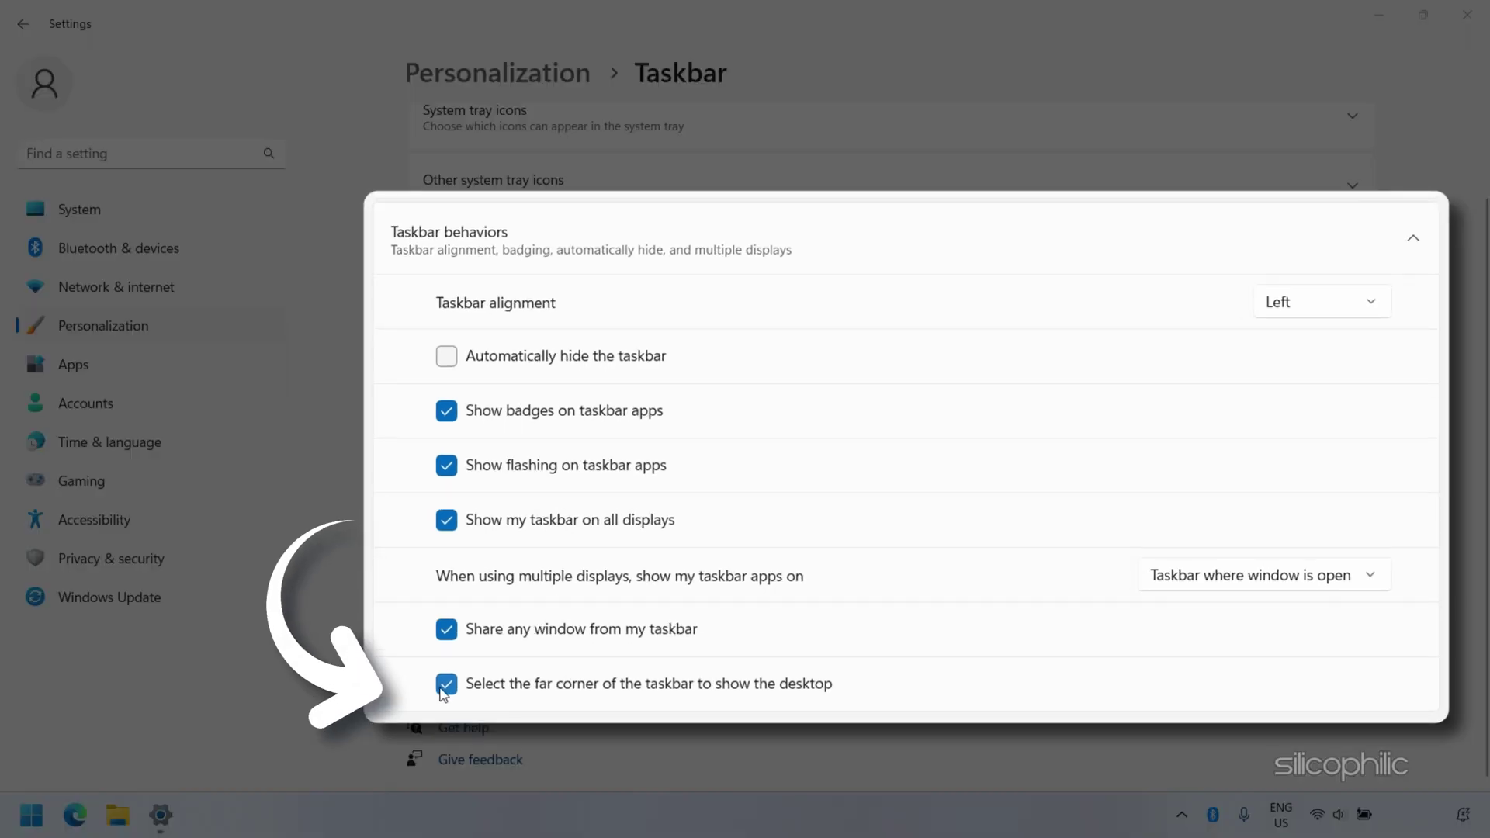
{"action": "left_click", "coordinate": [471, 666]}
{"action": "left_click", "coordinate": [444, 692]}
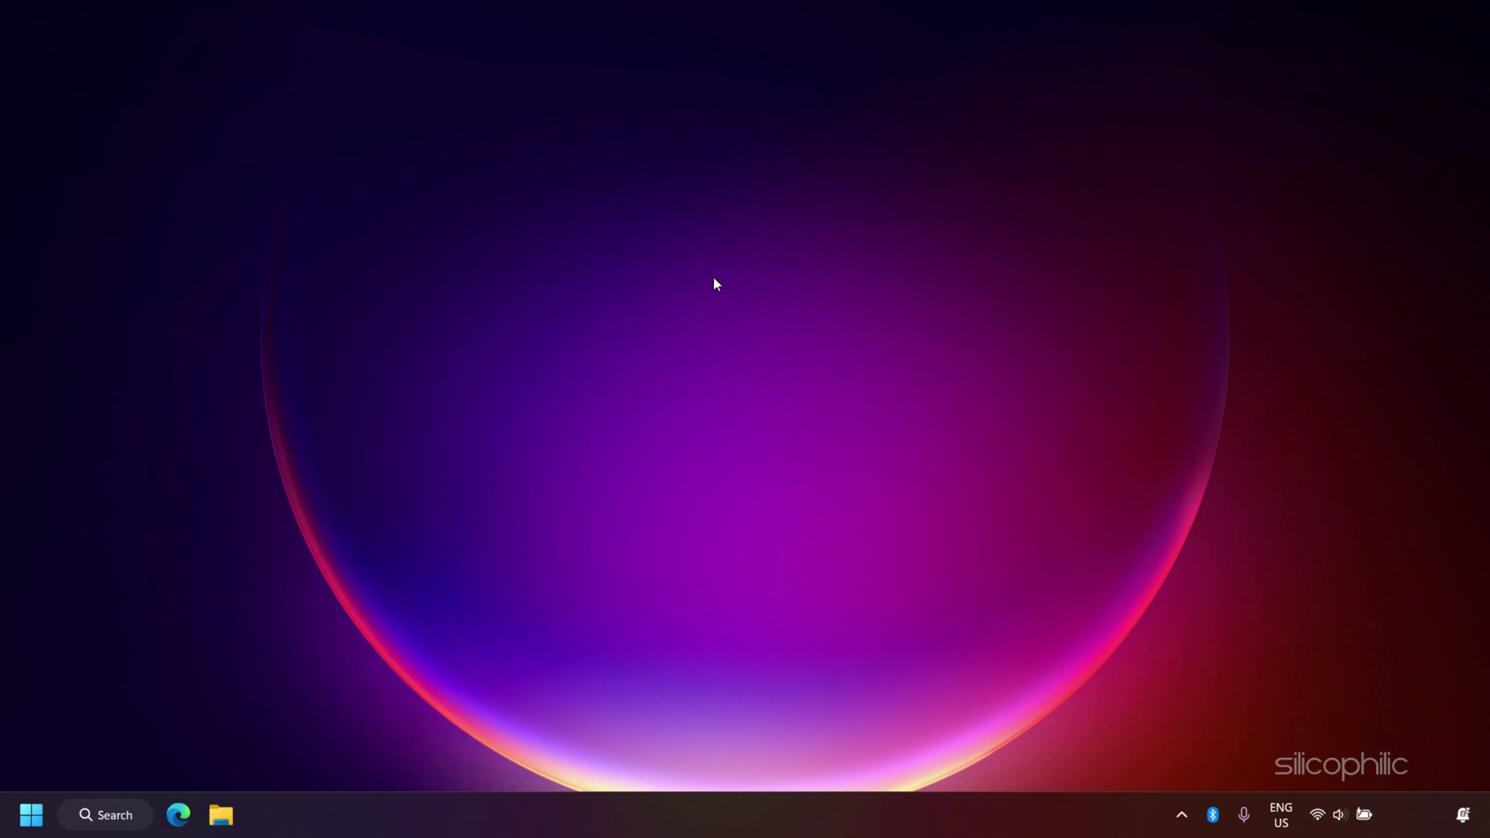
Go to Personalization > Colors from the desktop menu and expand Accent color.
{"action": "right_click", "coordinate": [714, 278]}
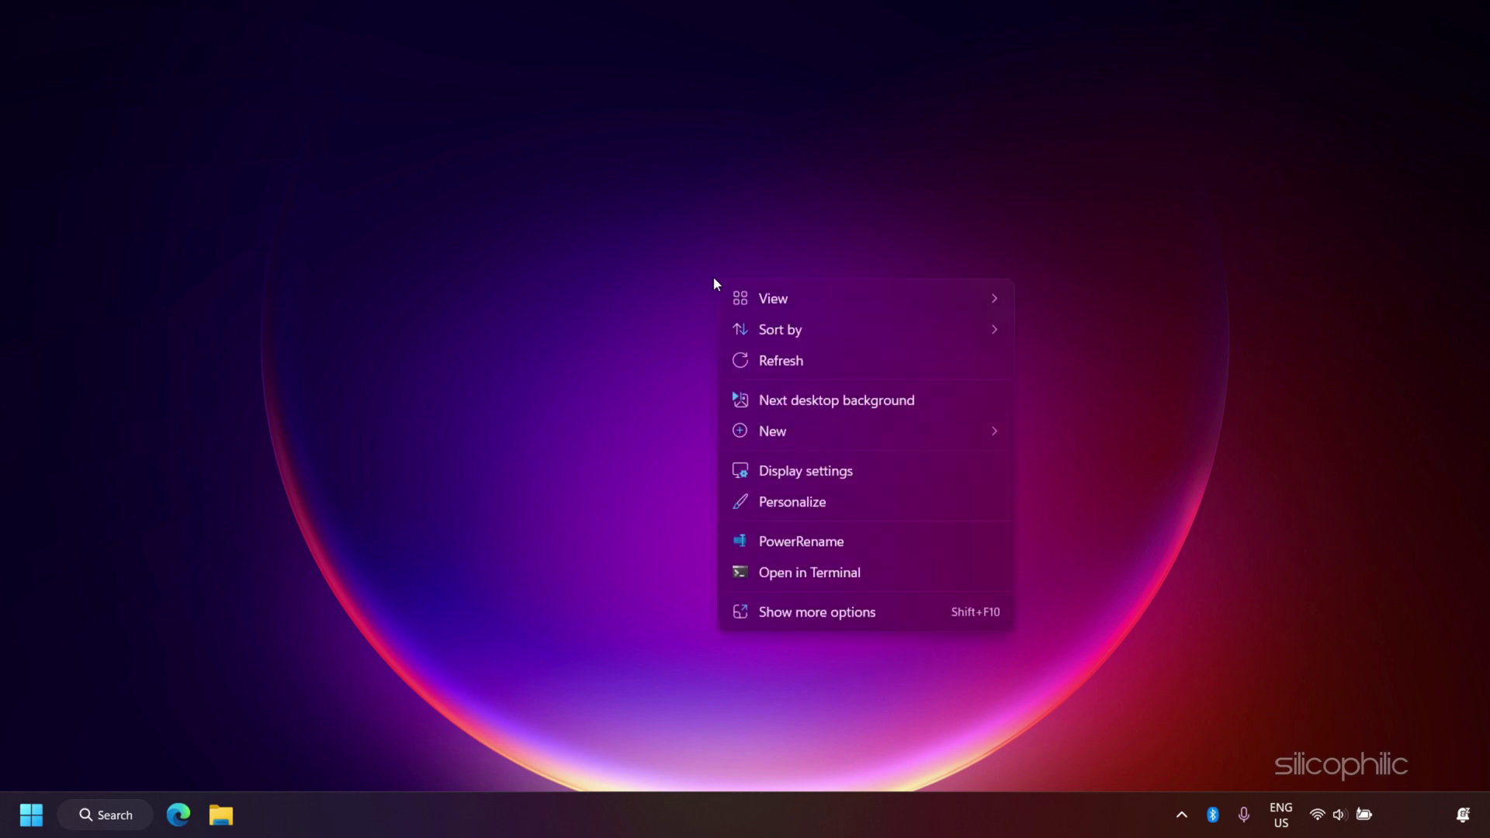
{"action": "left_click", "coordinate": [775, 501]}
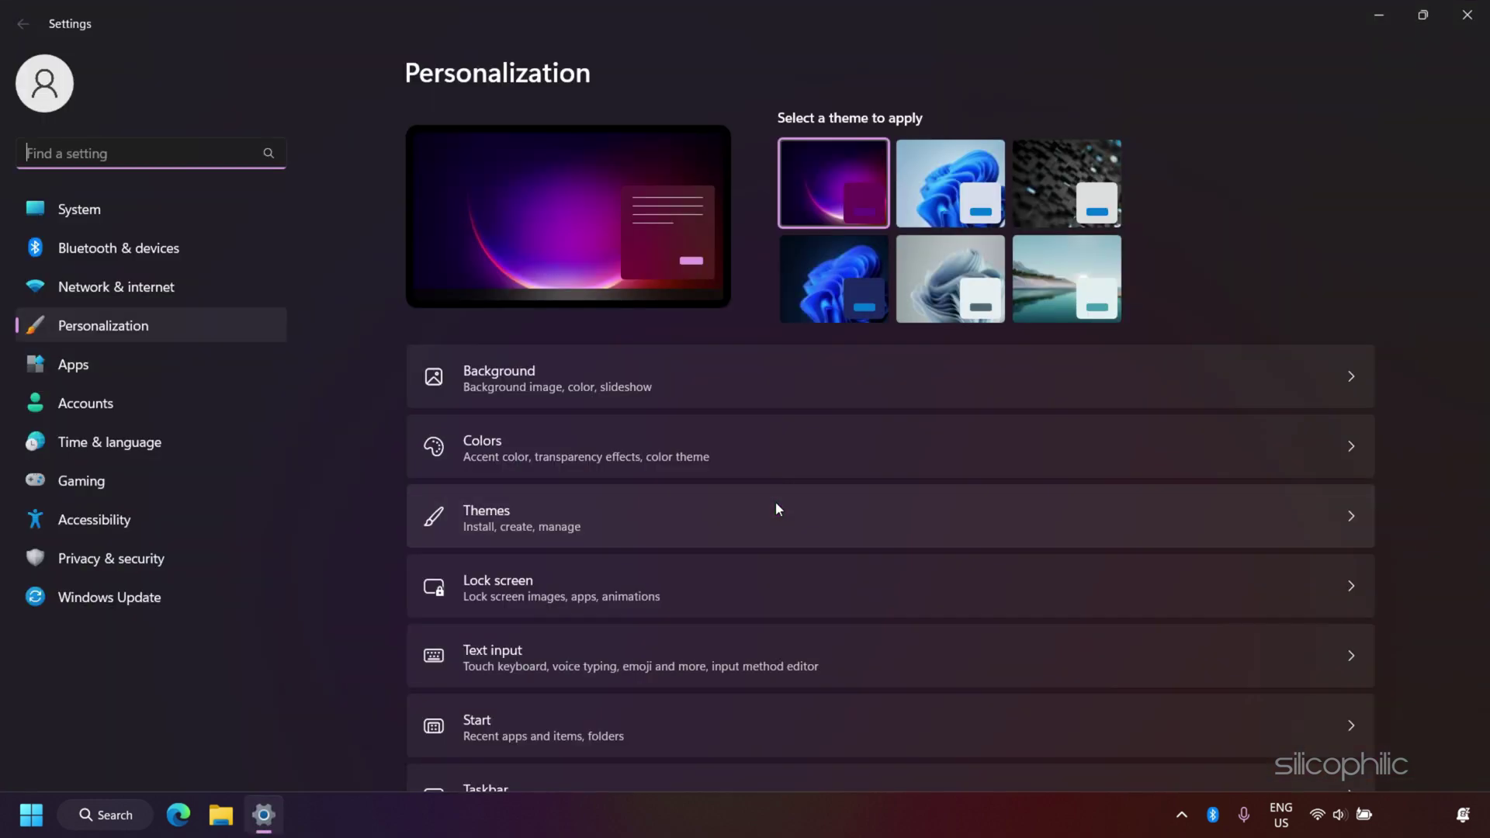
{"action": "left_click", "coordinate": [772, 446]}
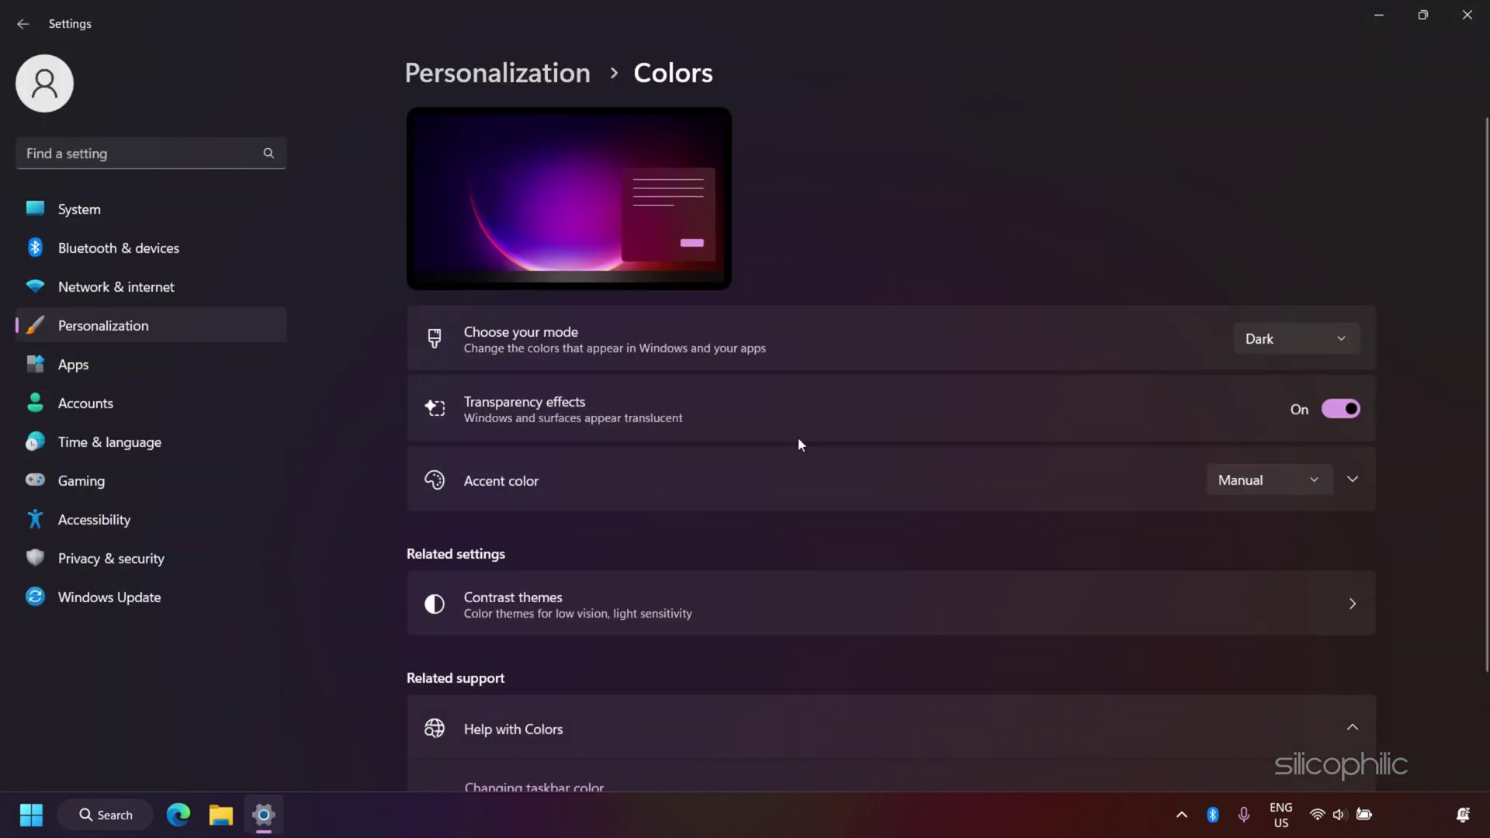
{"action": "left_click", "coordinate": [1355, 482]}
Turn on 'Show accent color on Start and taskbar', try a recent colour, then pick Turquoise.
{"action": "scroll", "coordinate": [1358, 483], "scroll_direction": "down", "scroll_amount": 4}
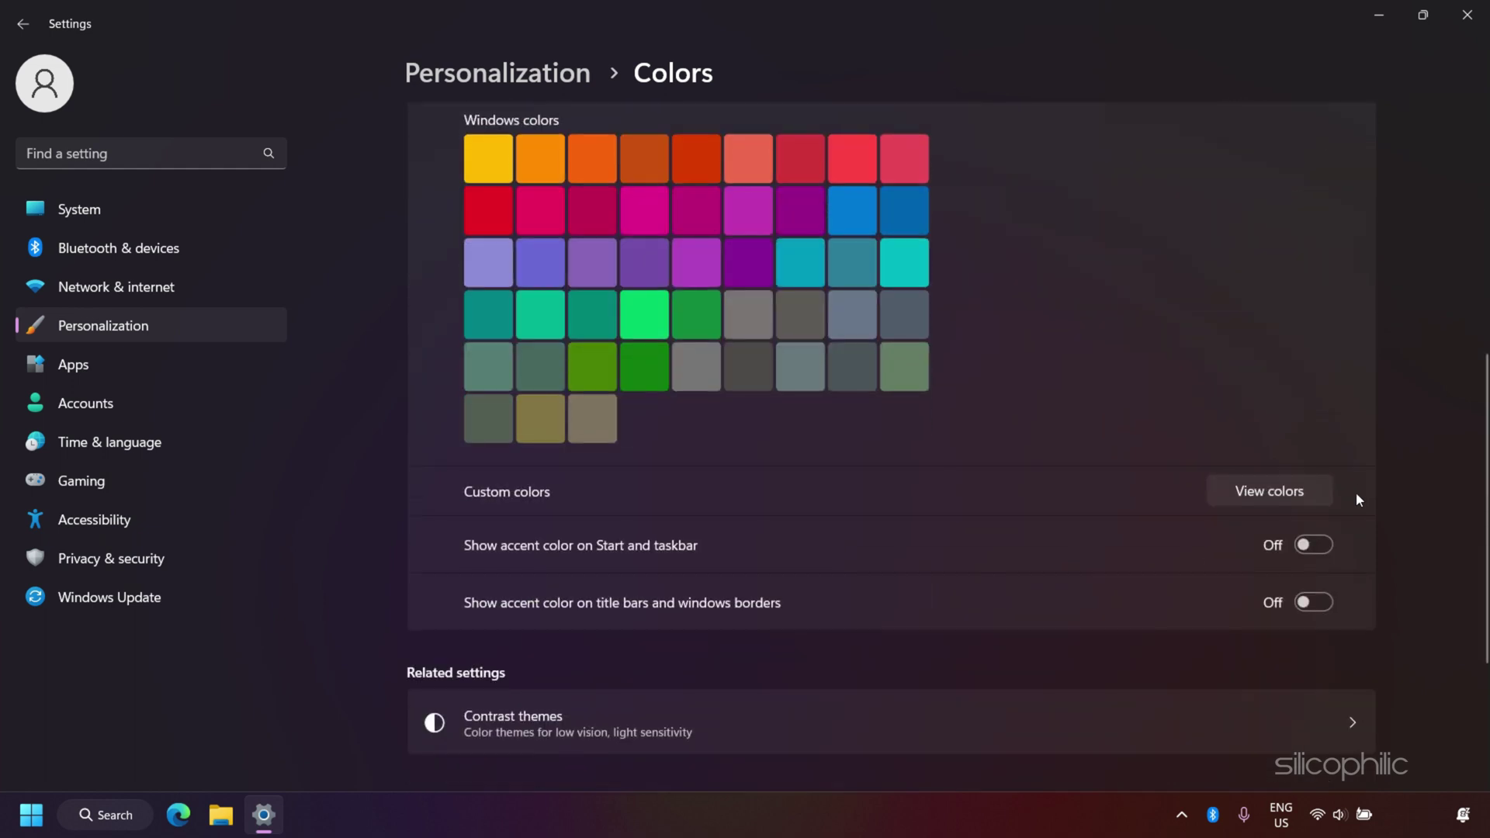
{"action": "left_click", "coordinate": [1315, 547]}
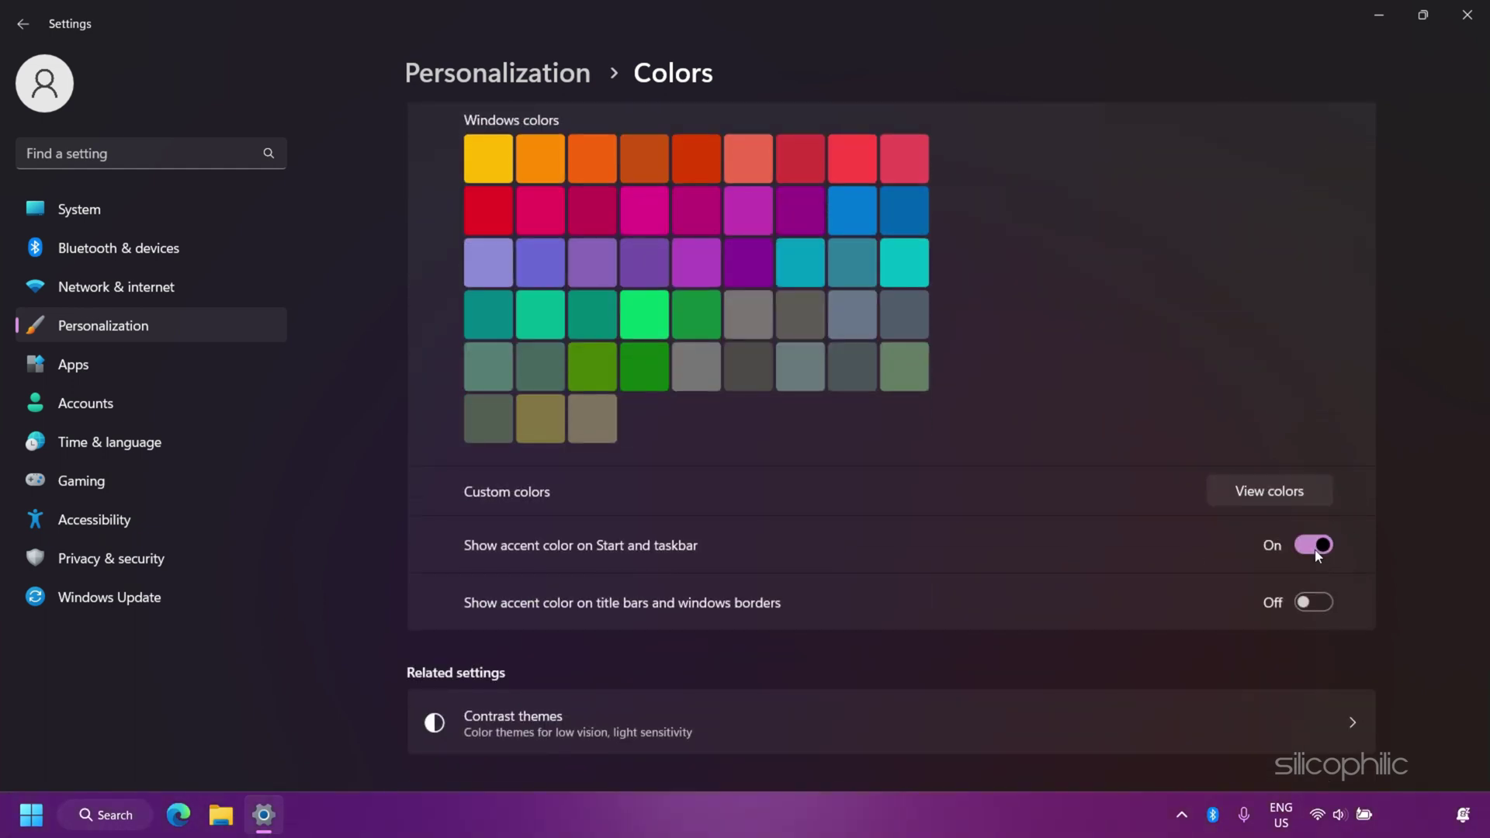
{"action": "scroll", "coordinate": [1317, 552], "scroll_direction": "up", "scroll_amount": 5}
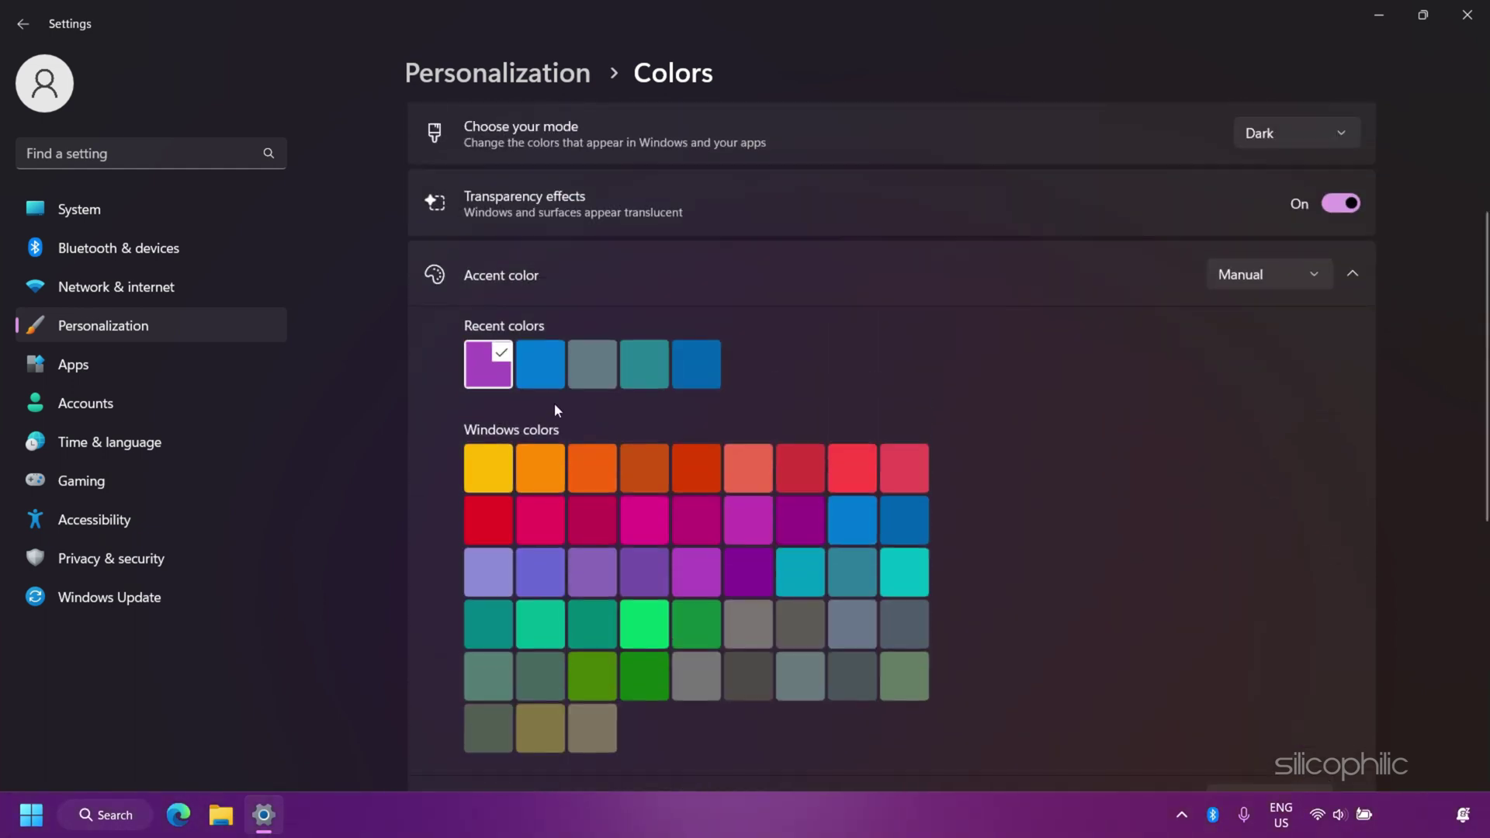
{"action": "left_click", "coordinate": [535, 369]}
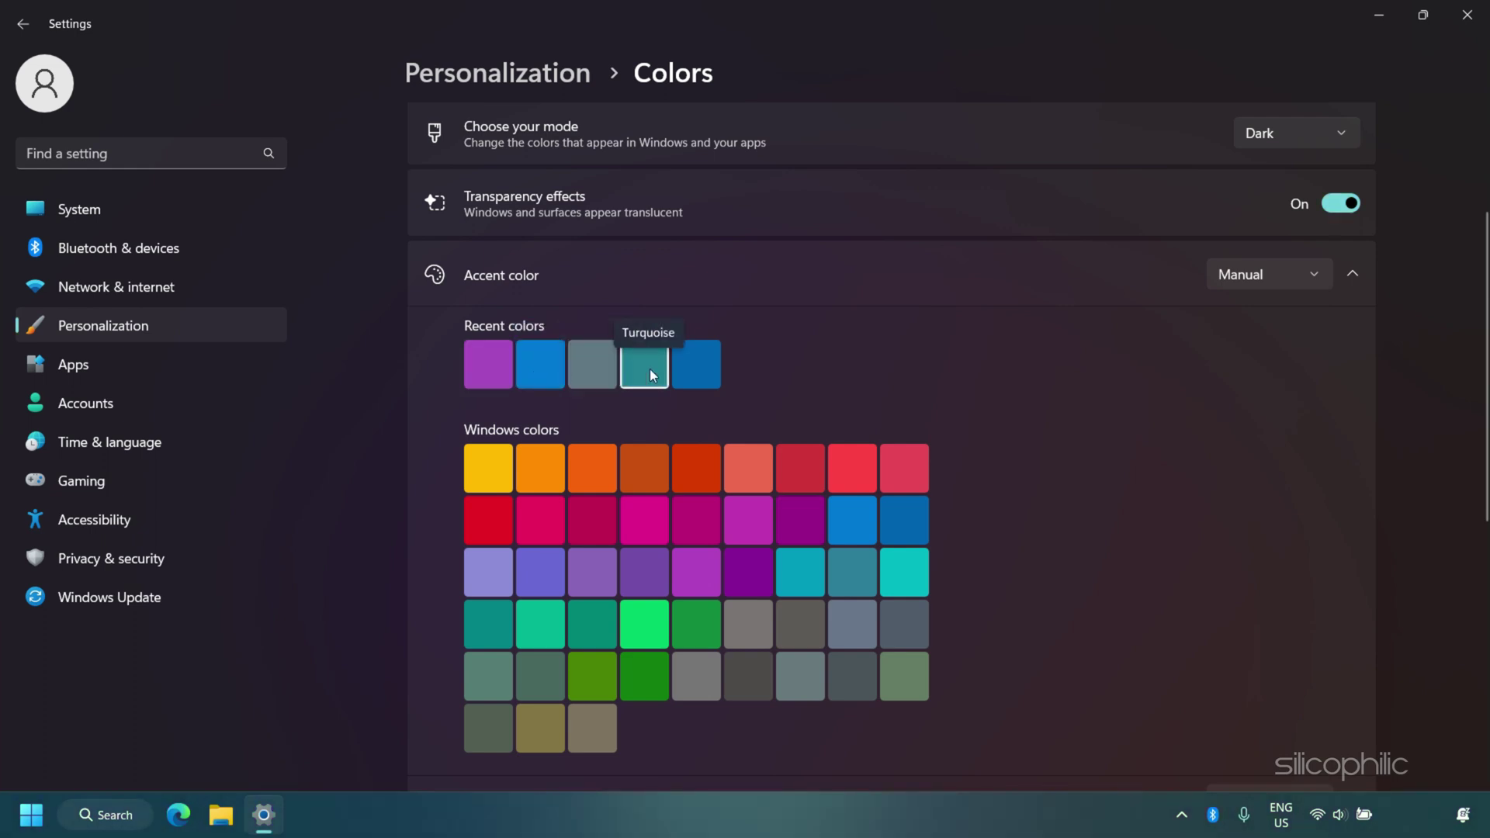
{"action": "left_click", "coordinate": [543, 478]}
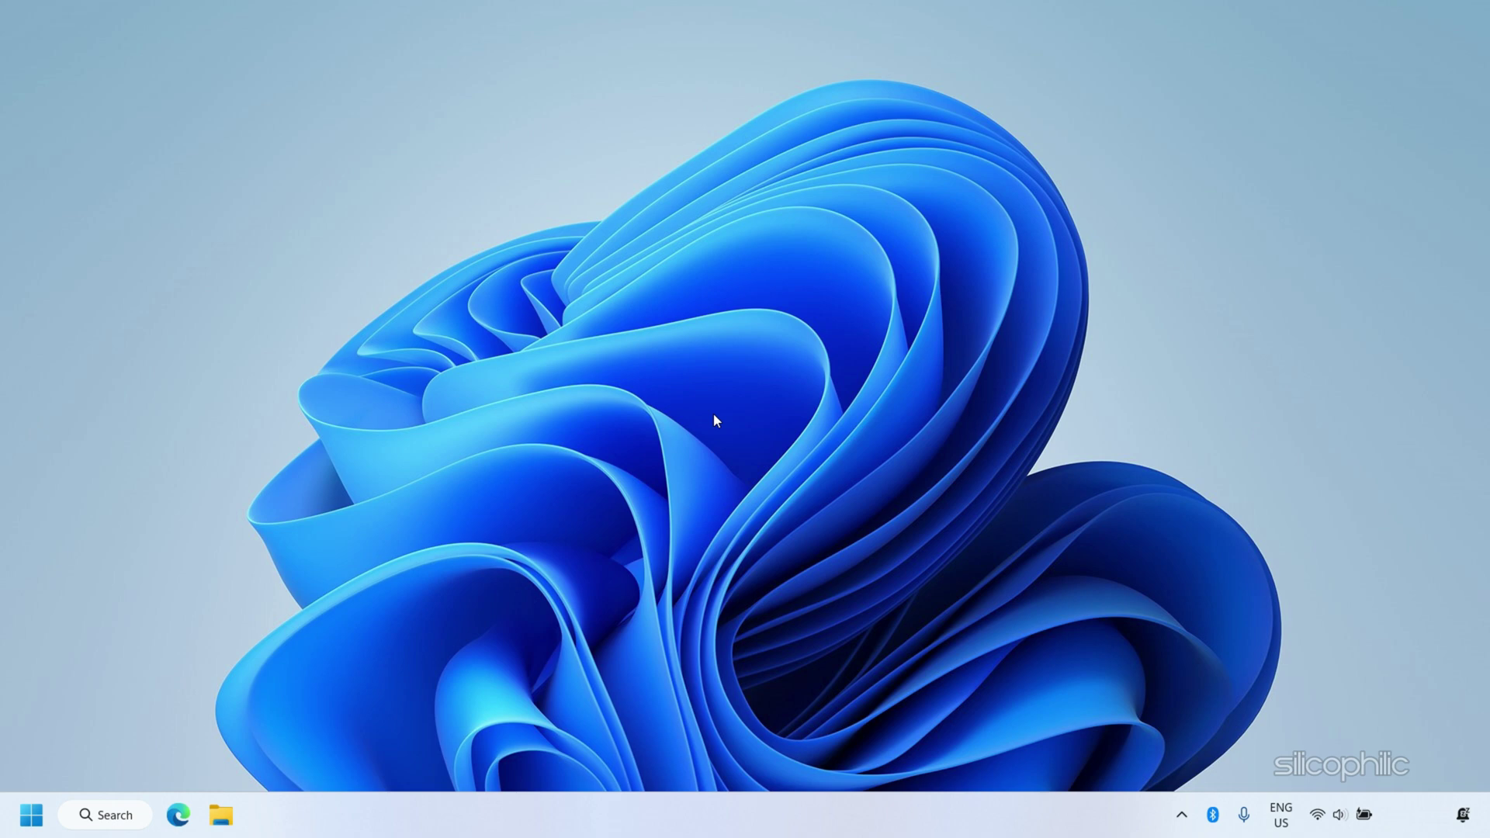
Search 'registry editor' and launch Registry Editor, approving the UAC prompt with Yes.
{"action": "left_click", "coordinate": [109, 815]}
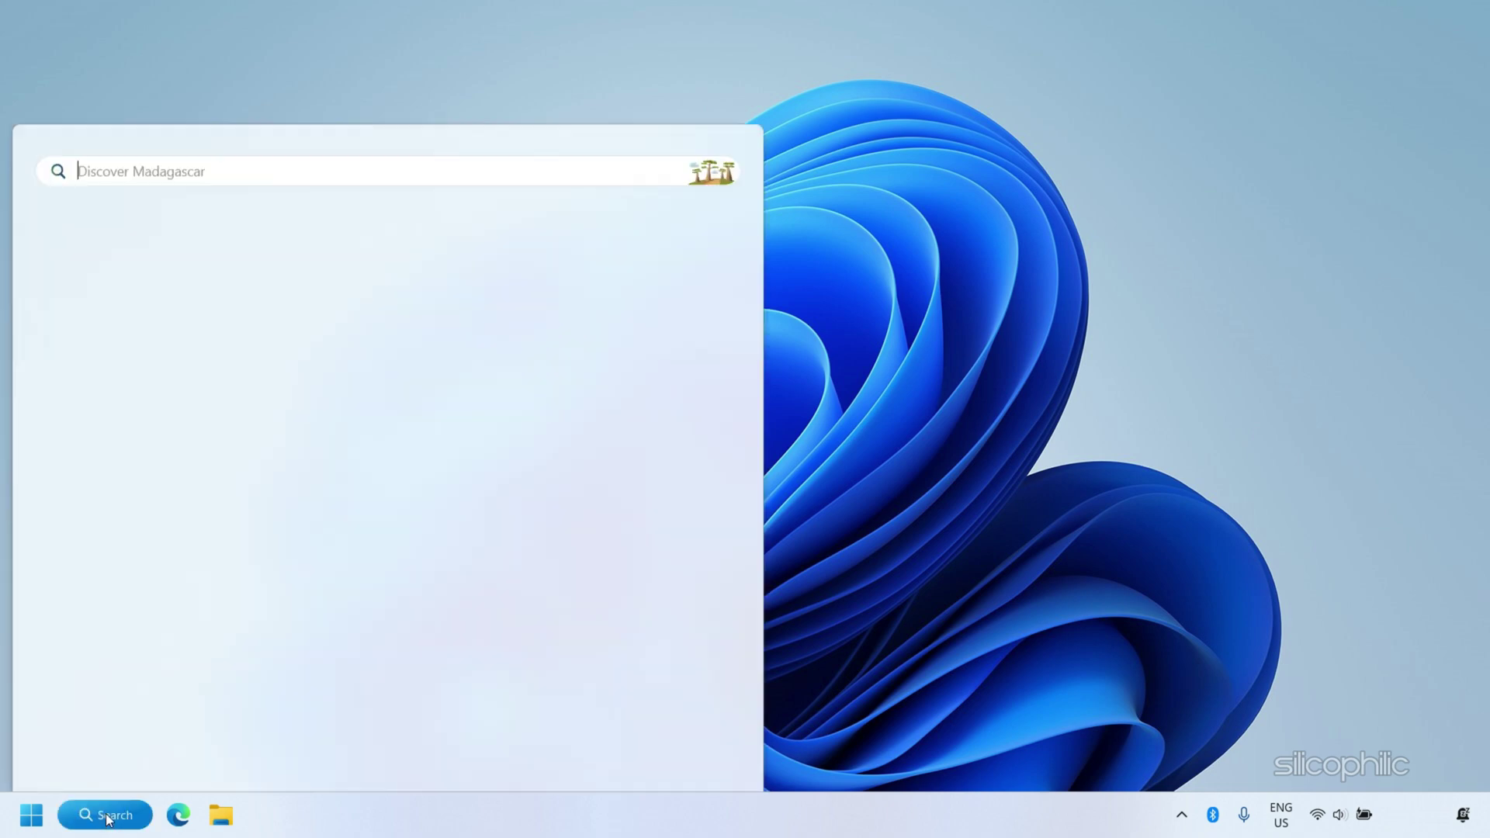
{"action": "type", "text": "registry editor"}
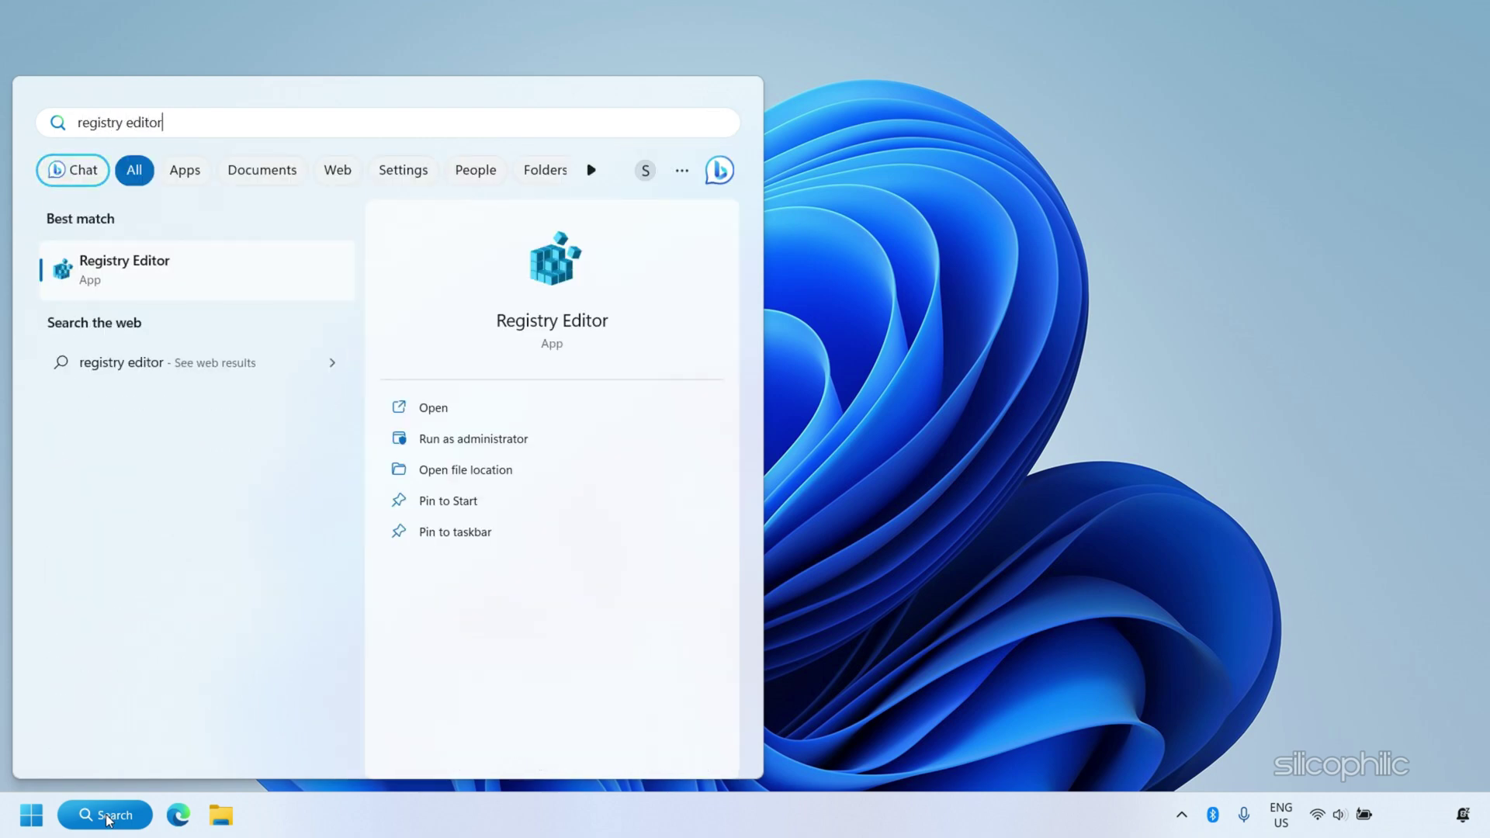
{"action": "left_click", "coordinate": [212, 256]}
{"action": "left_click", "coordinate": [560, 561]}
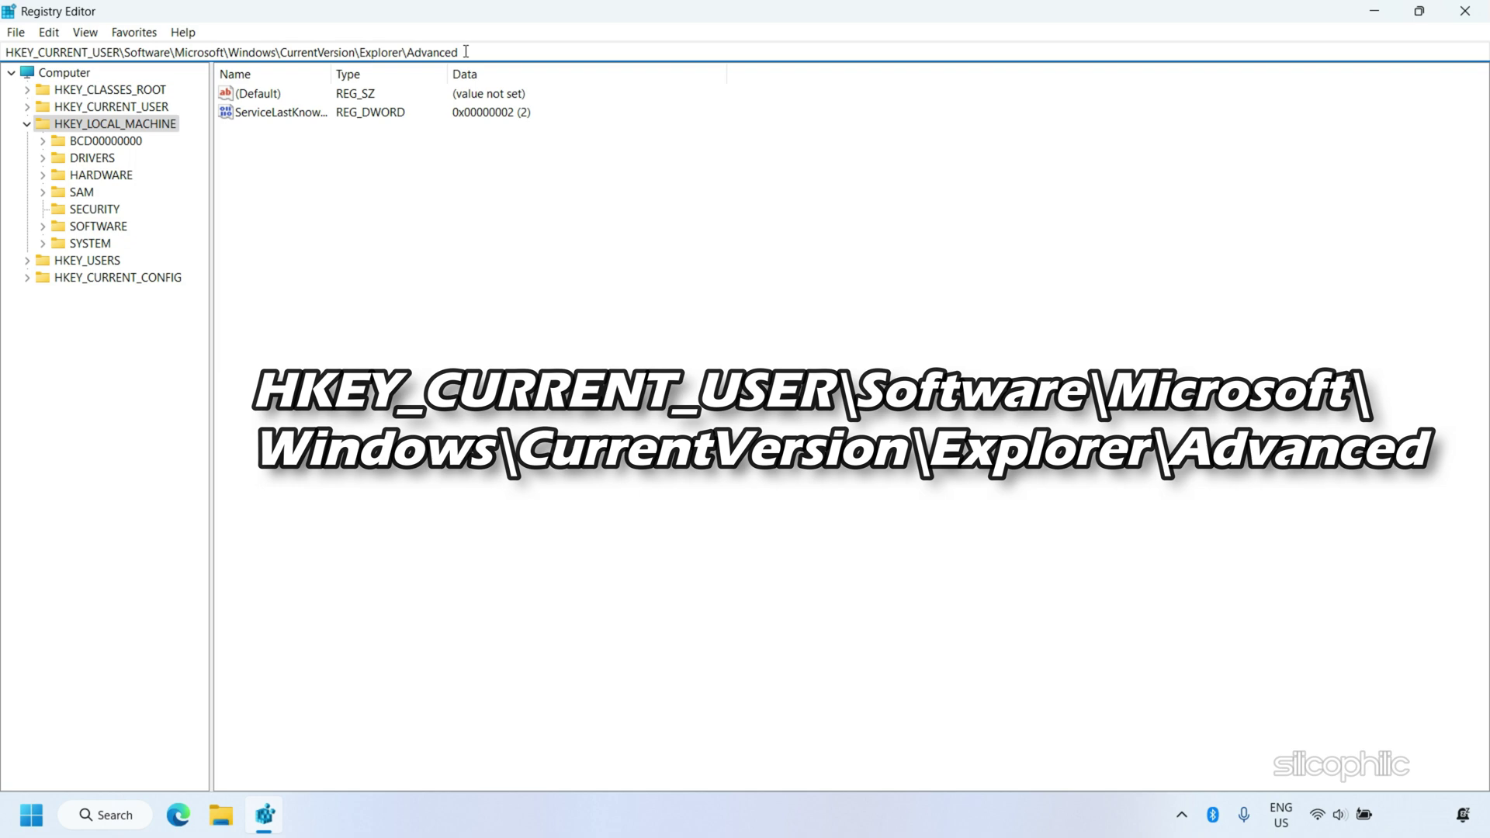
Create a new DWORD (32-bit) value named TaskbarSi under Explorer\Advanced.
{"action": "key", "text": "Return"}
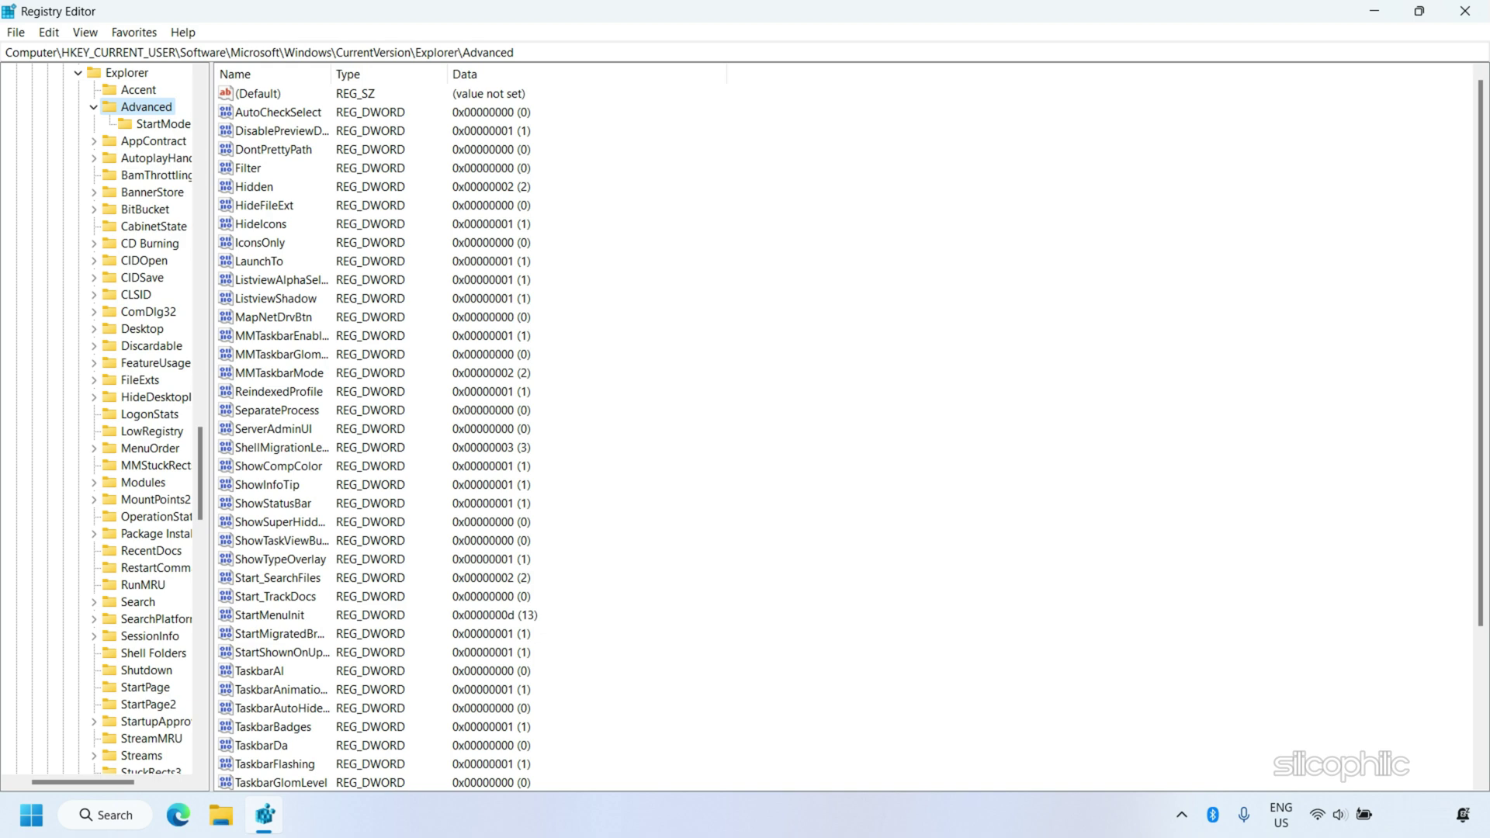
{"action": "left_click", "coordinate": [803, 378]}
{"action": "right_click", "coordinate": [803, 378]}
{"action": "mouse_move", "coordinate": [826, 385]}
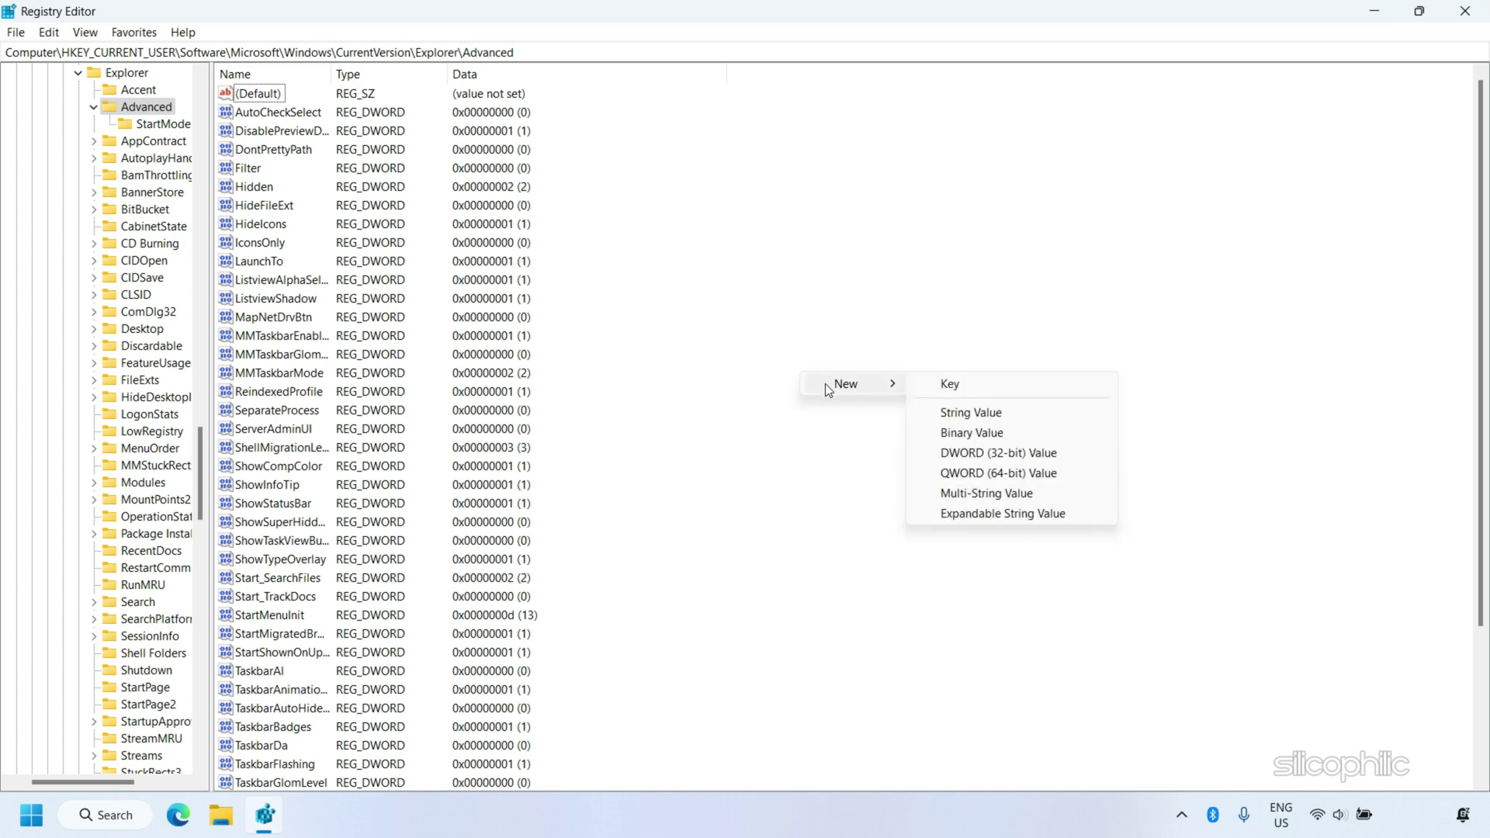
{"action": "left_click", "coordinate": [1002, 454]}
{"action": "type", "text": "Task"}
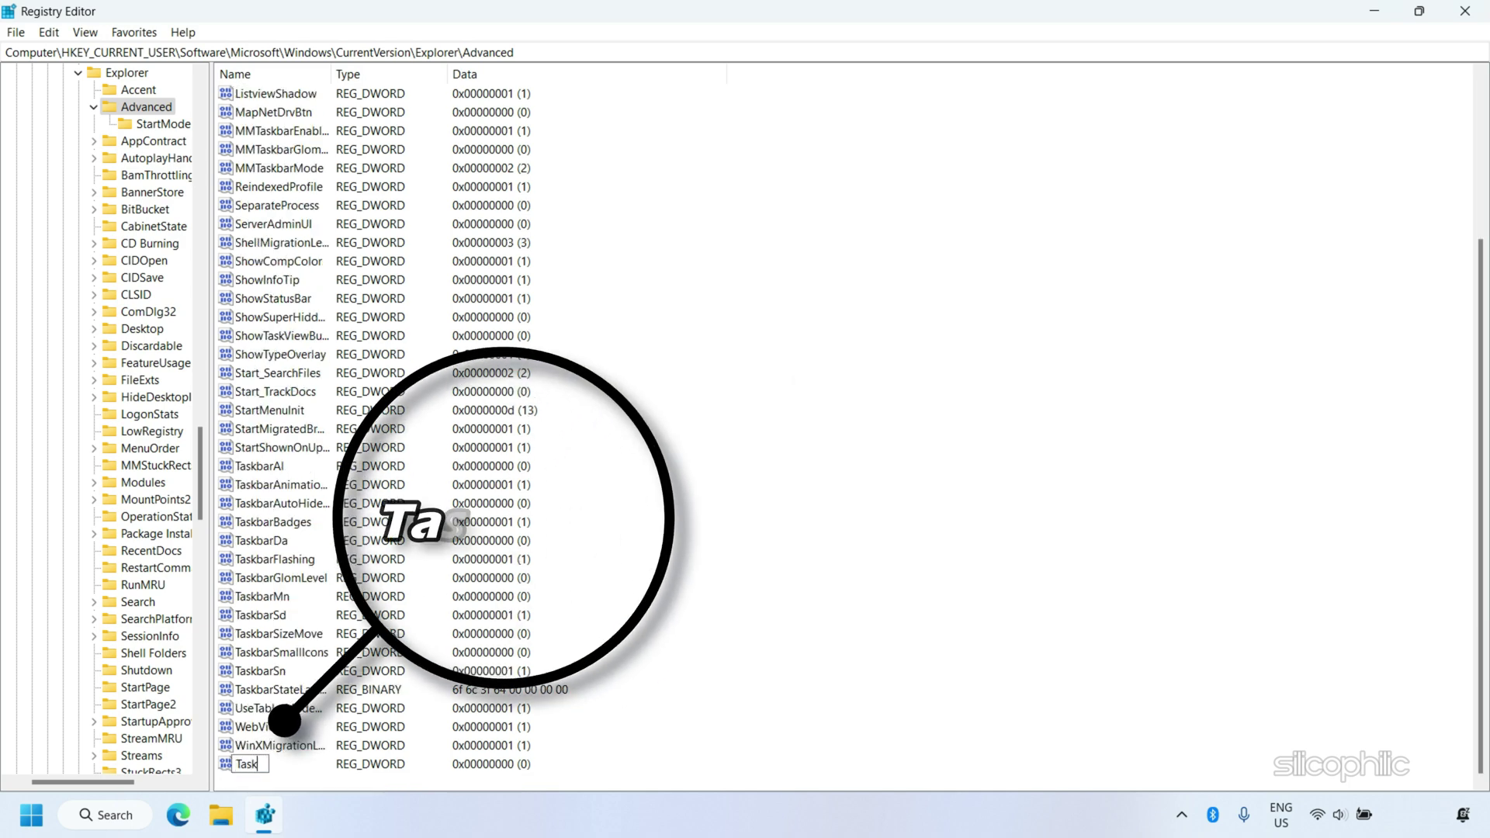
{"action": "type", "text": "barSi"}
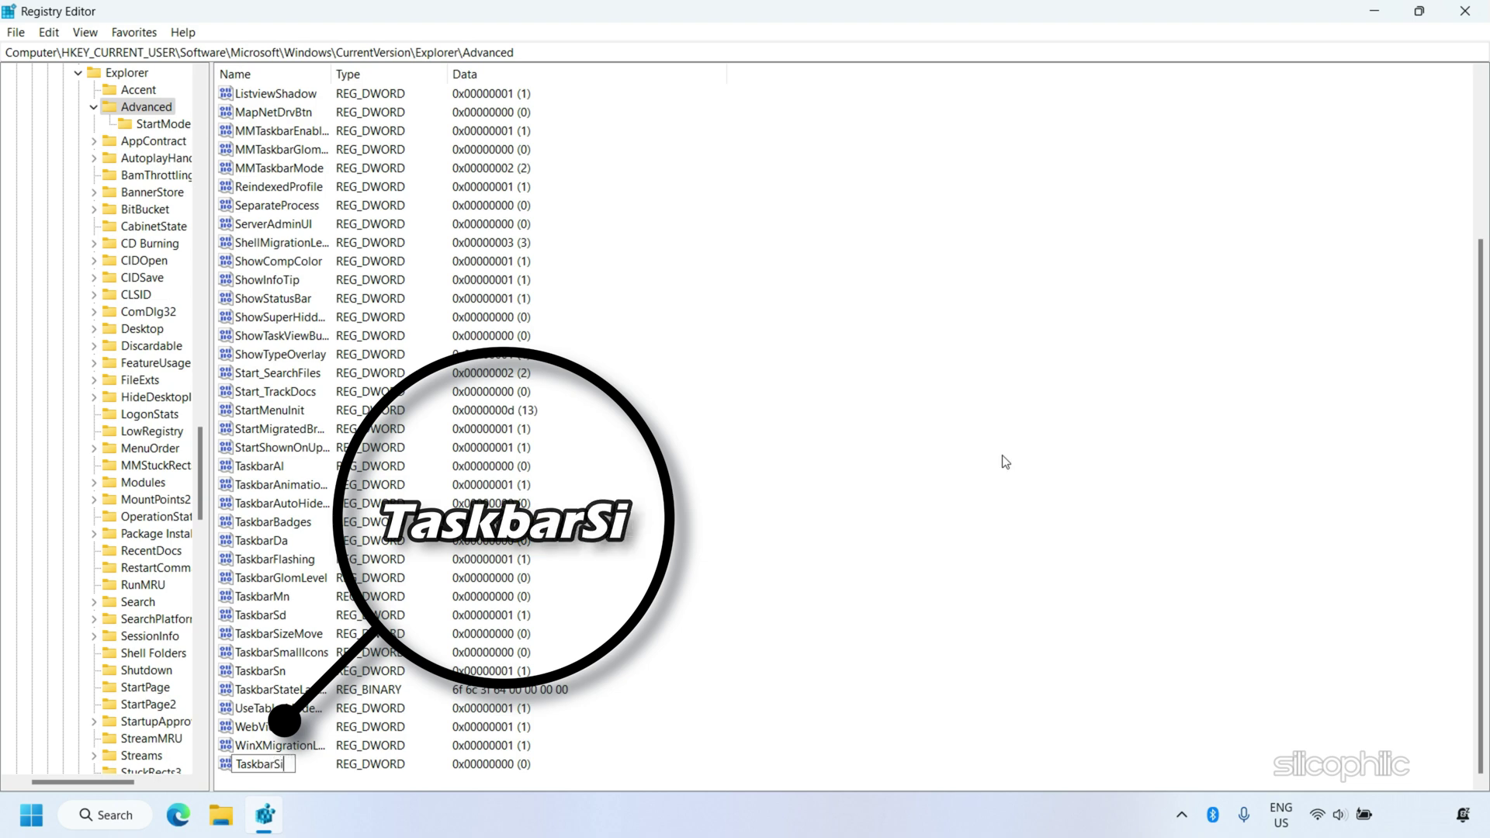
{"action": "key", "text": "Return"}
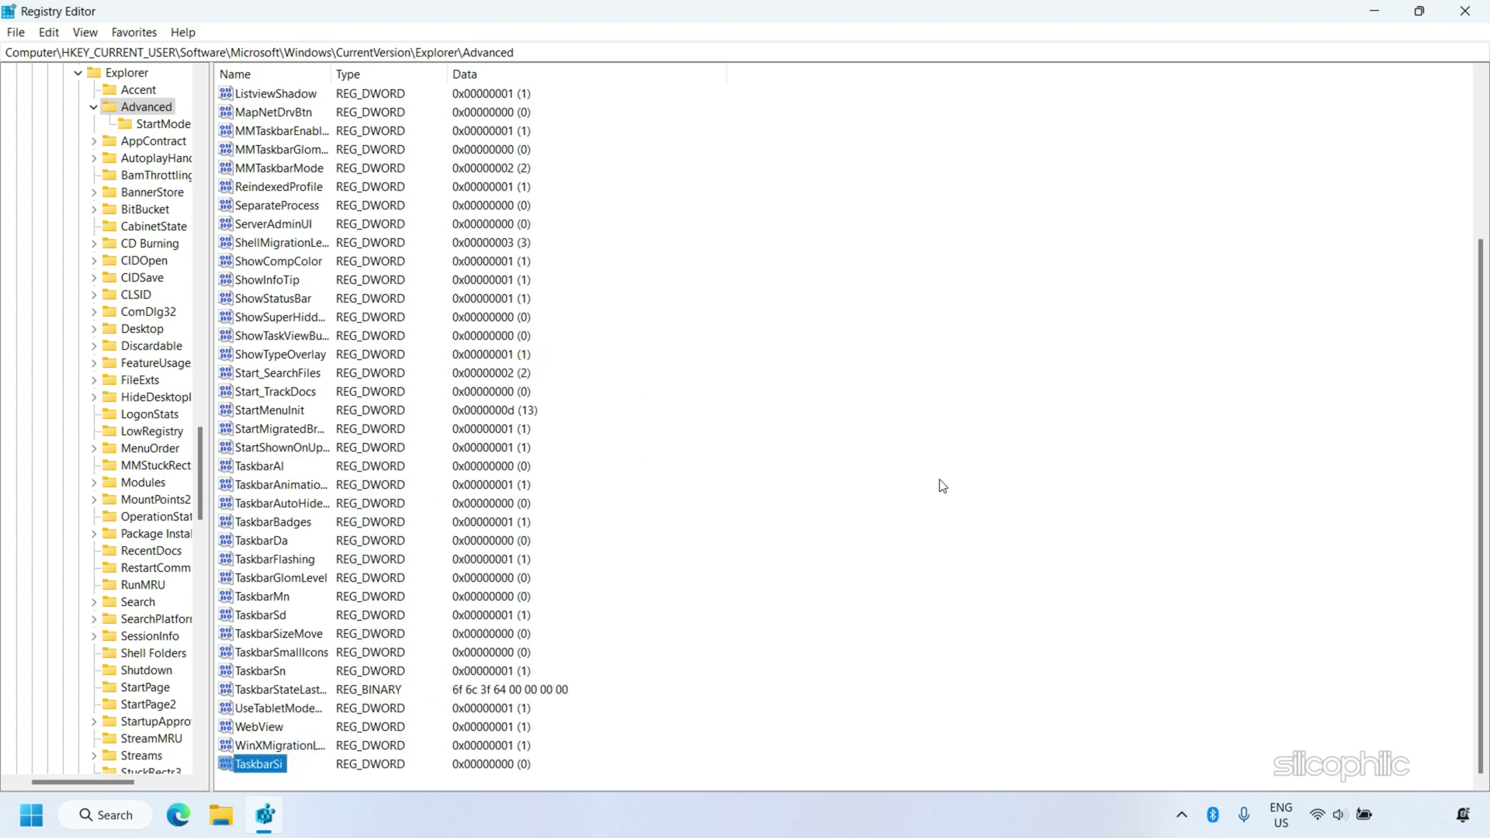
Set TaskbarSi's value data to 2 and save it.
{"action": "double_click", "coordinate": [264, 767]}
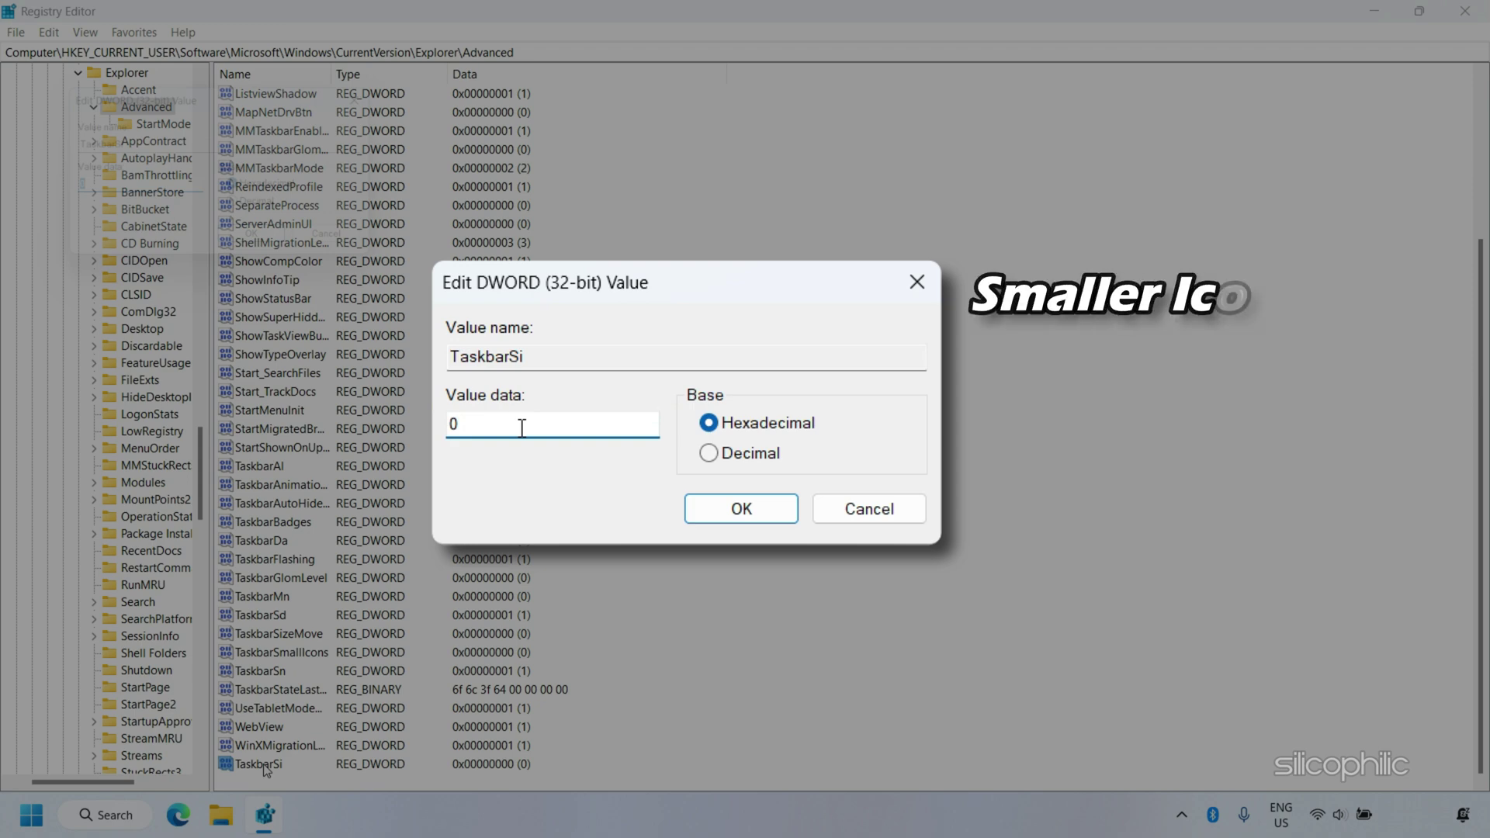
{"action": "key", "text": "BackSpace"}
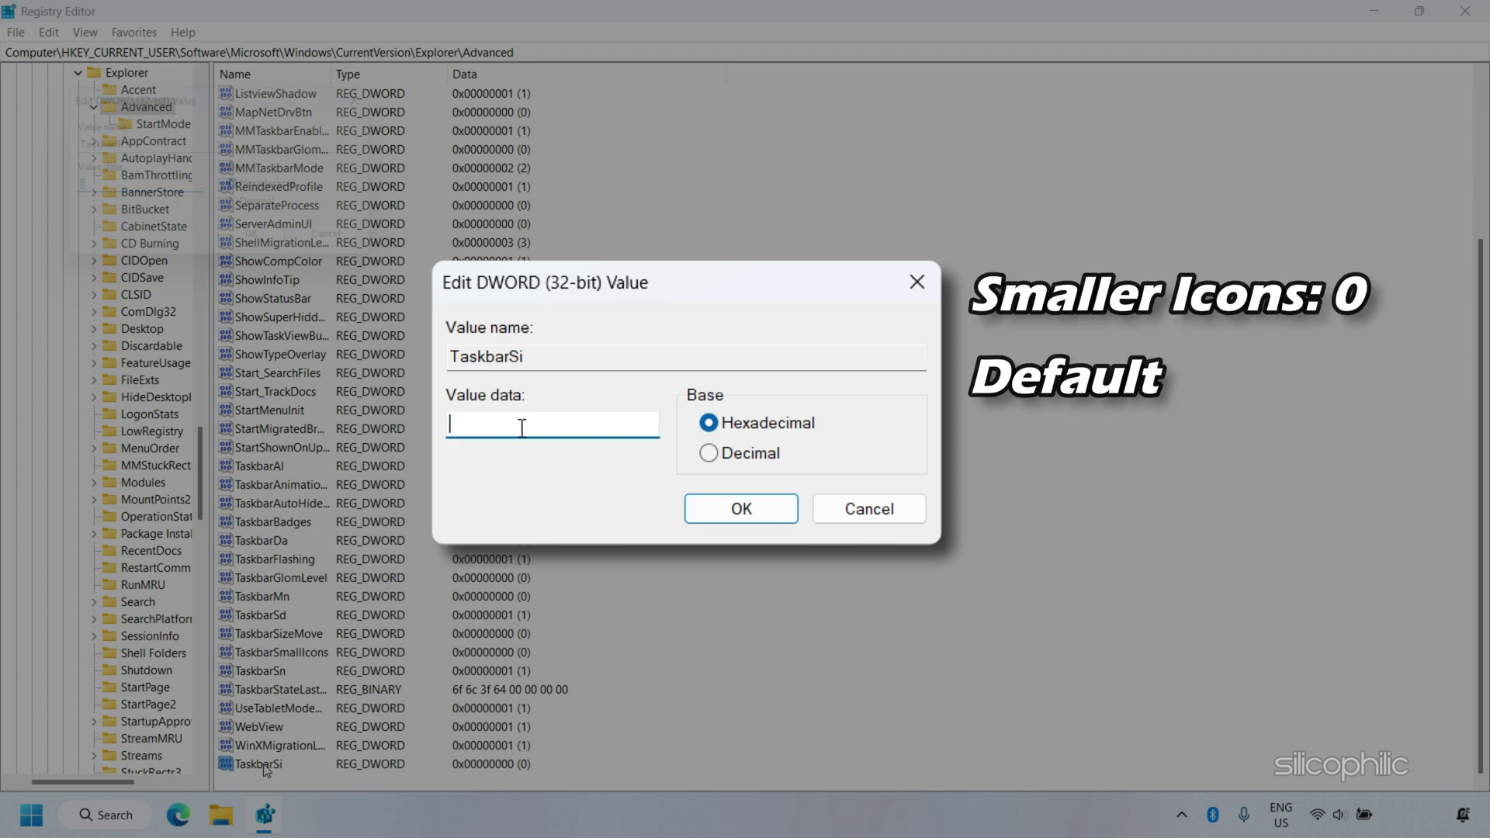
{"action": "type", "text": "1"}
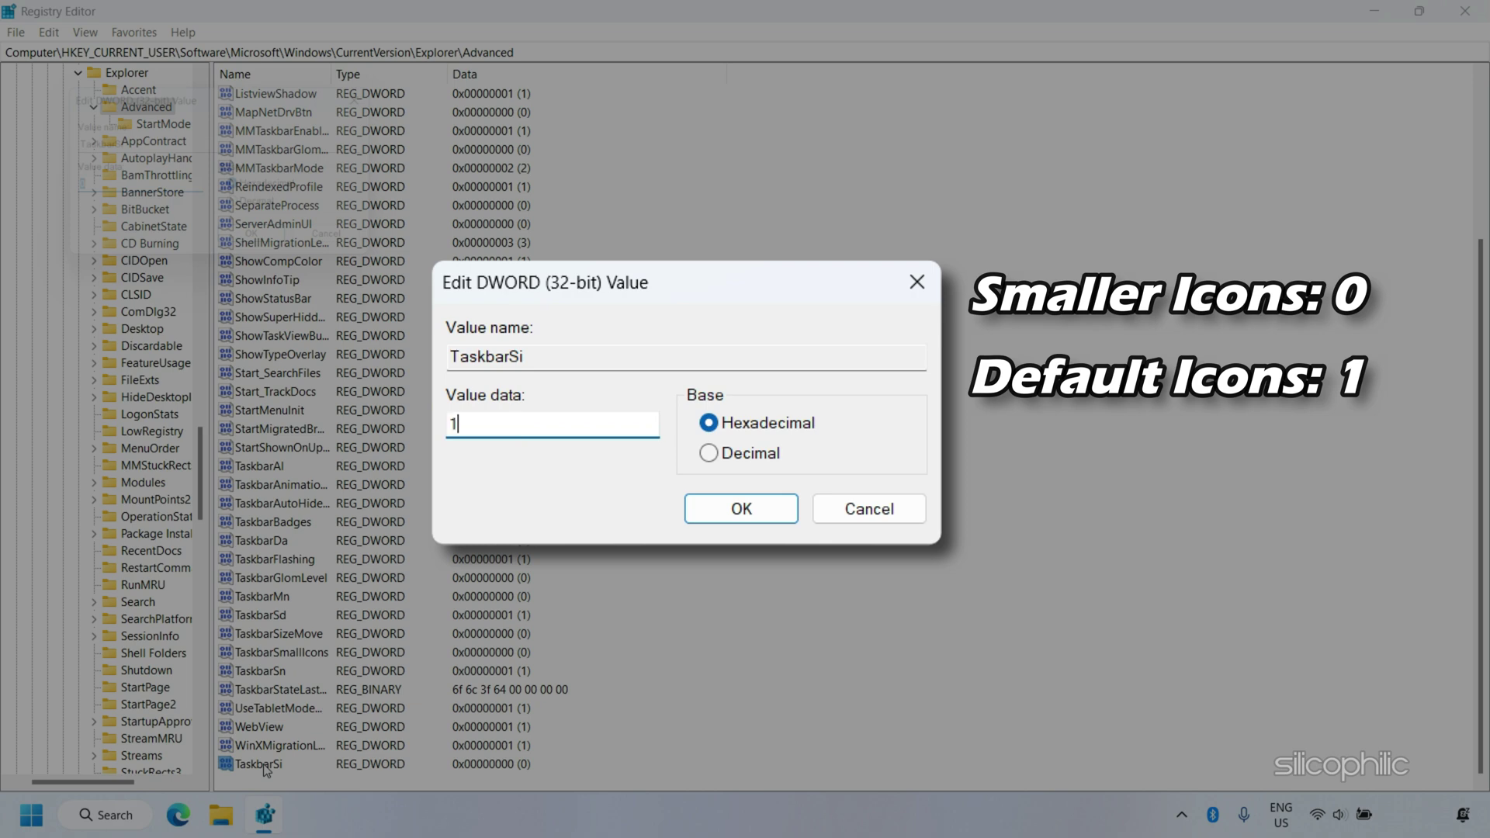
{"action": "key", "text": "BackSpace"}
{"action": "type", "text": "2"}
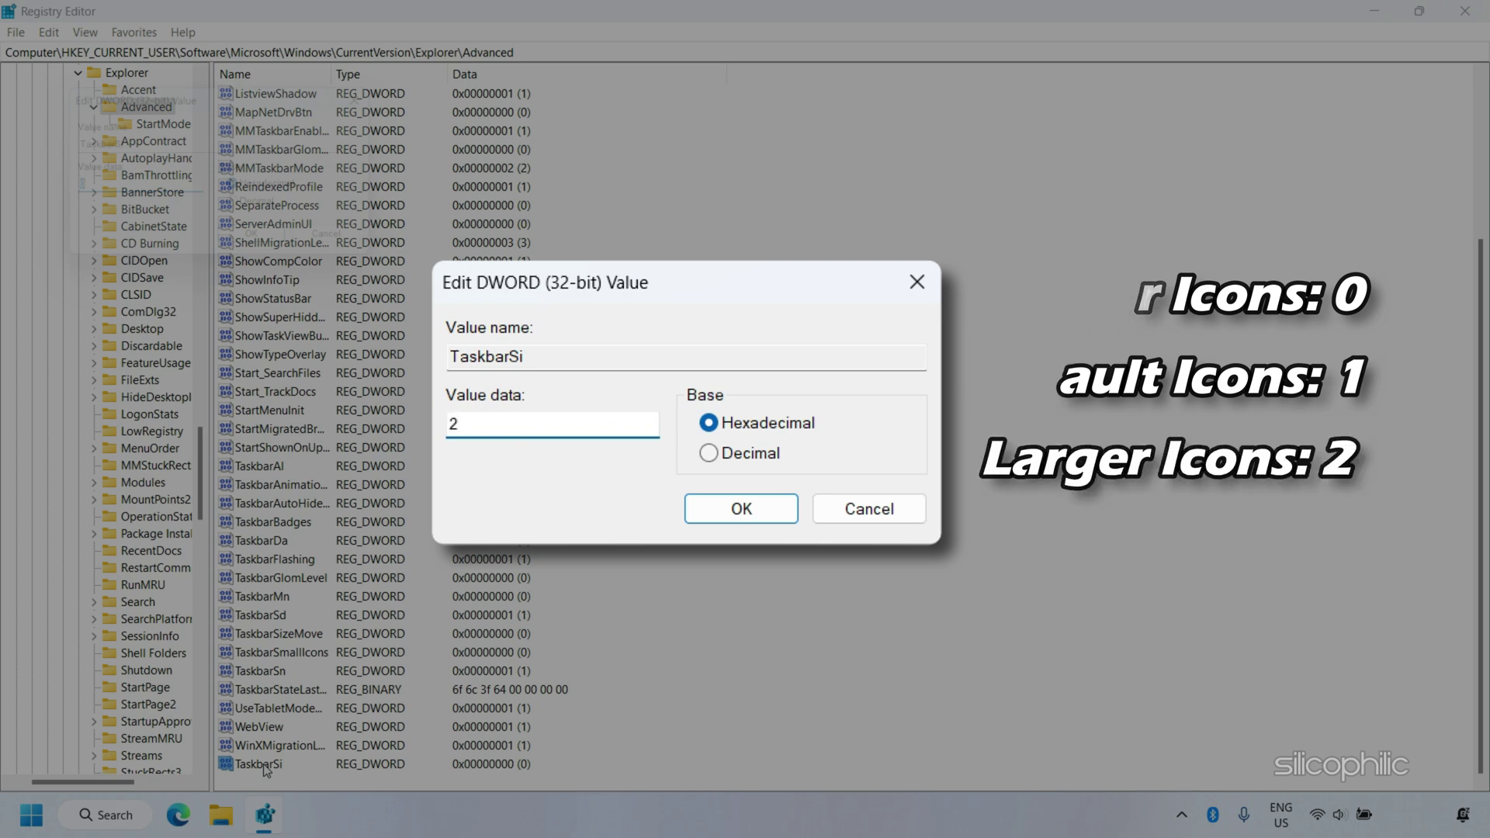
{"action": "left_click", "coordinate": [741, 509]}
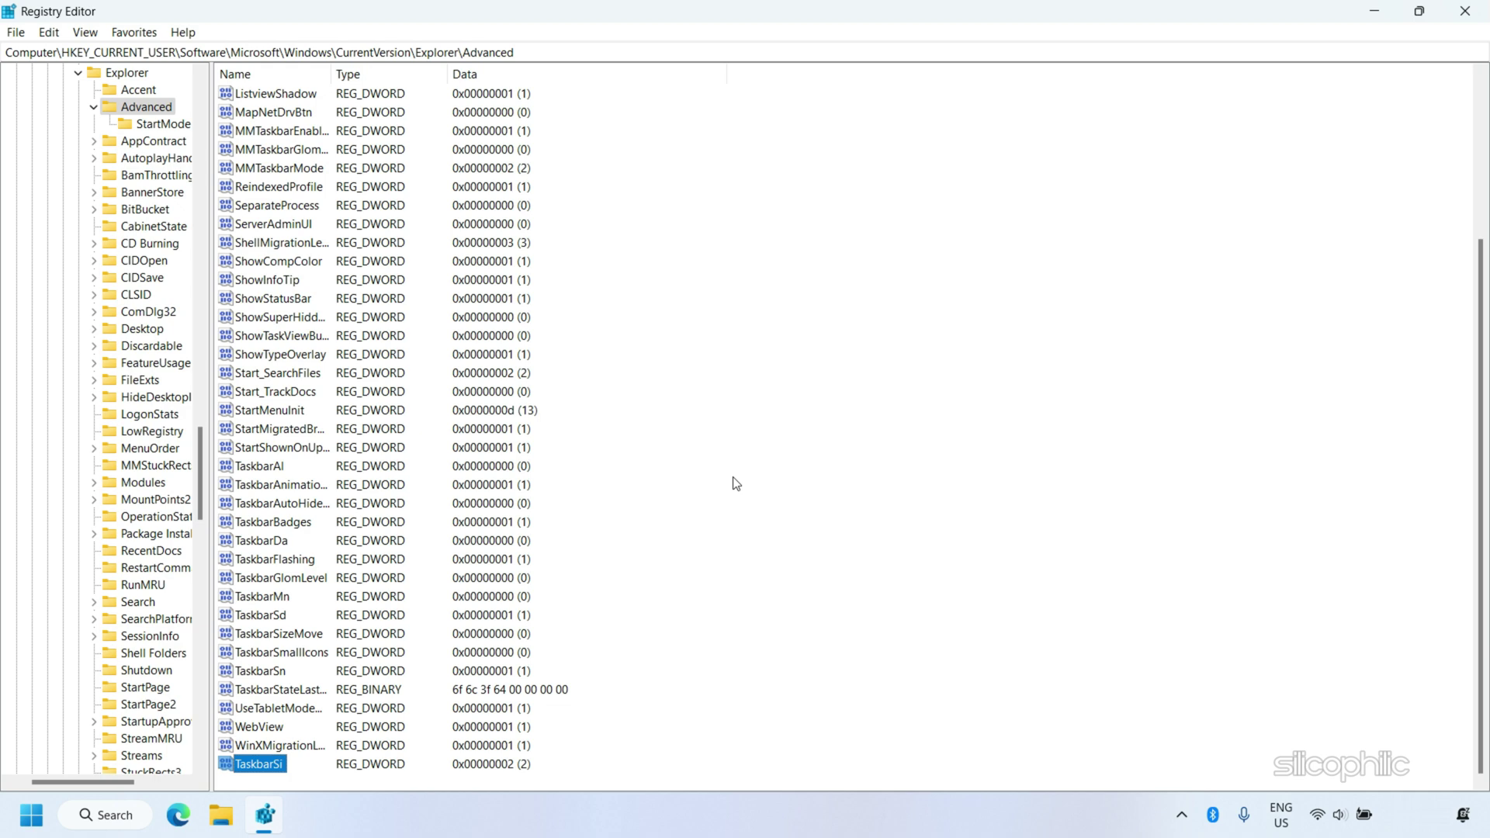
Launch Task Manager from the Start button's quick menu and bring up the Windows Explorer process actions.
{"action": "right_click", "coordinate": [32, 825]}
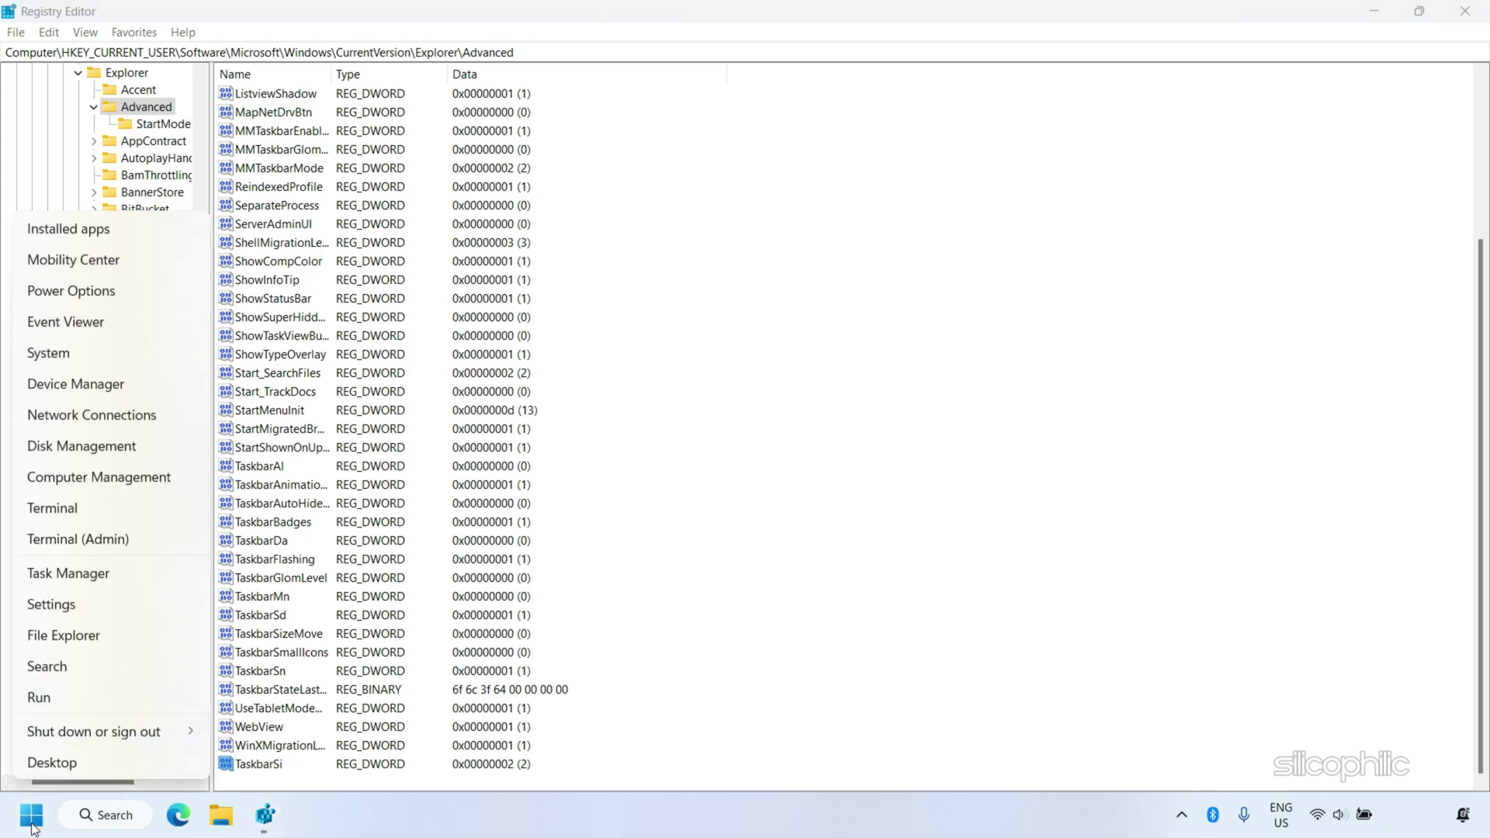
{"action": "left_click", "coordinate": [62, 575]}
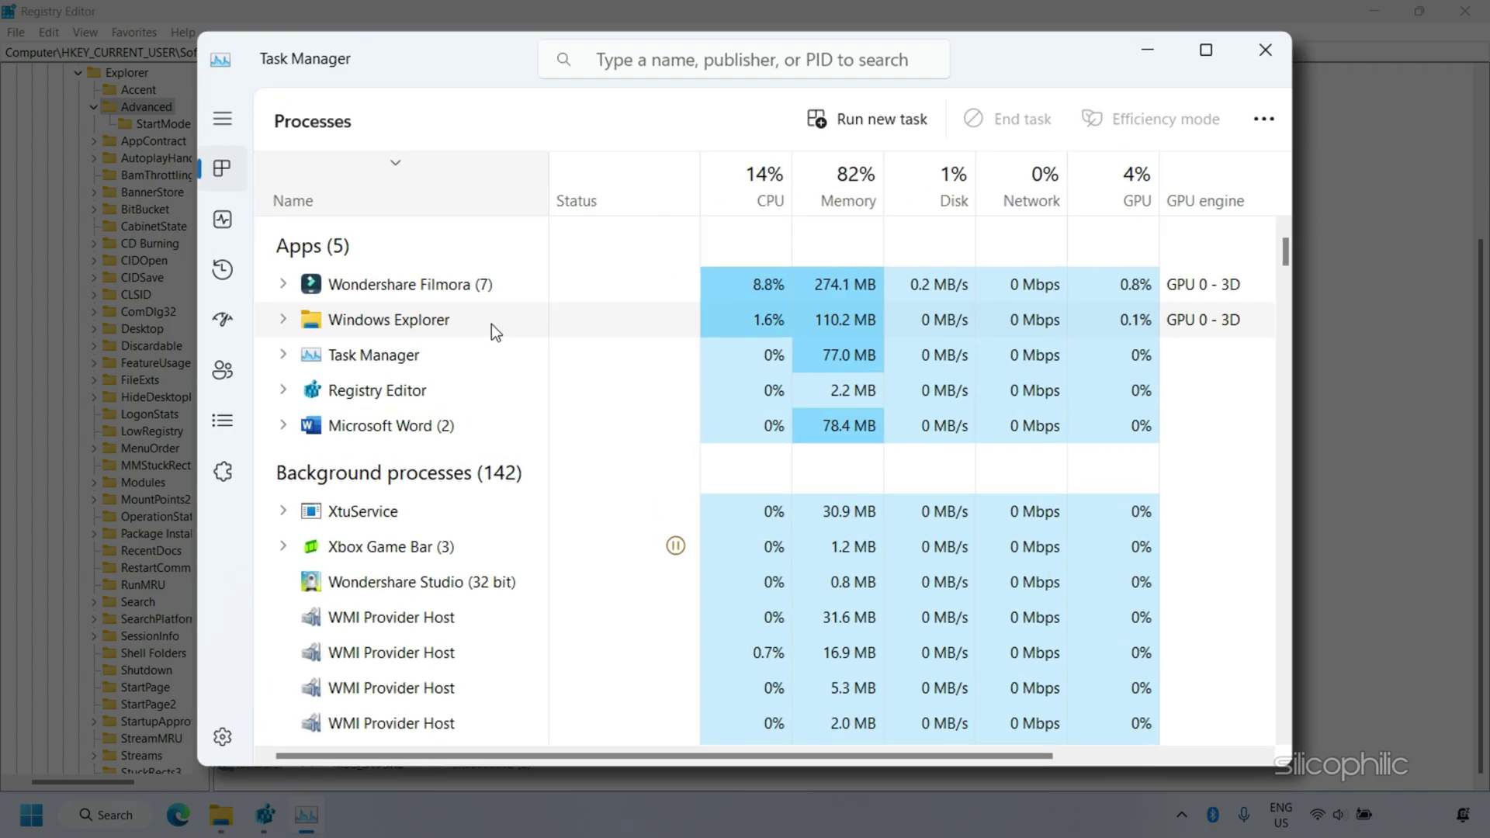
{"action": "right_click", "coordinate": [492, 326]}
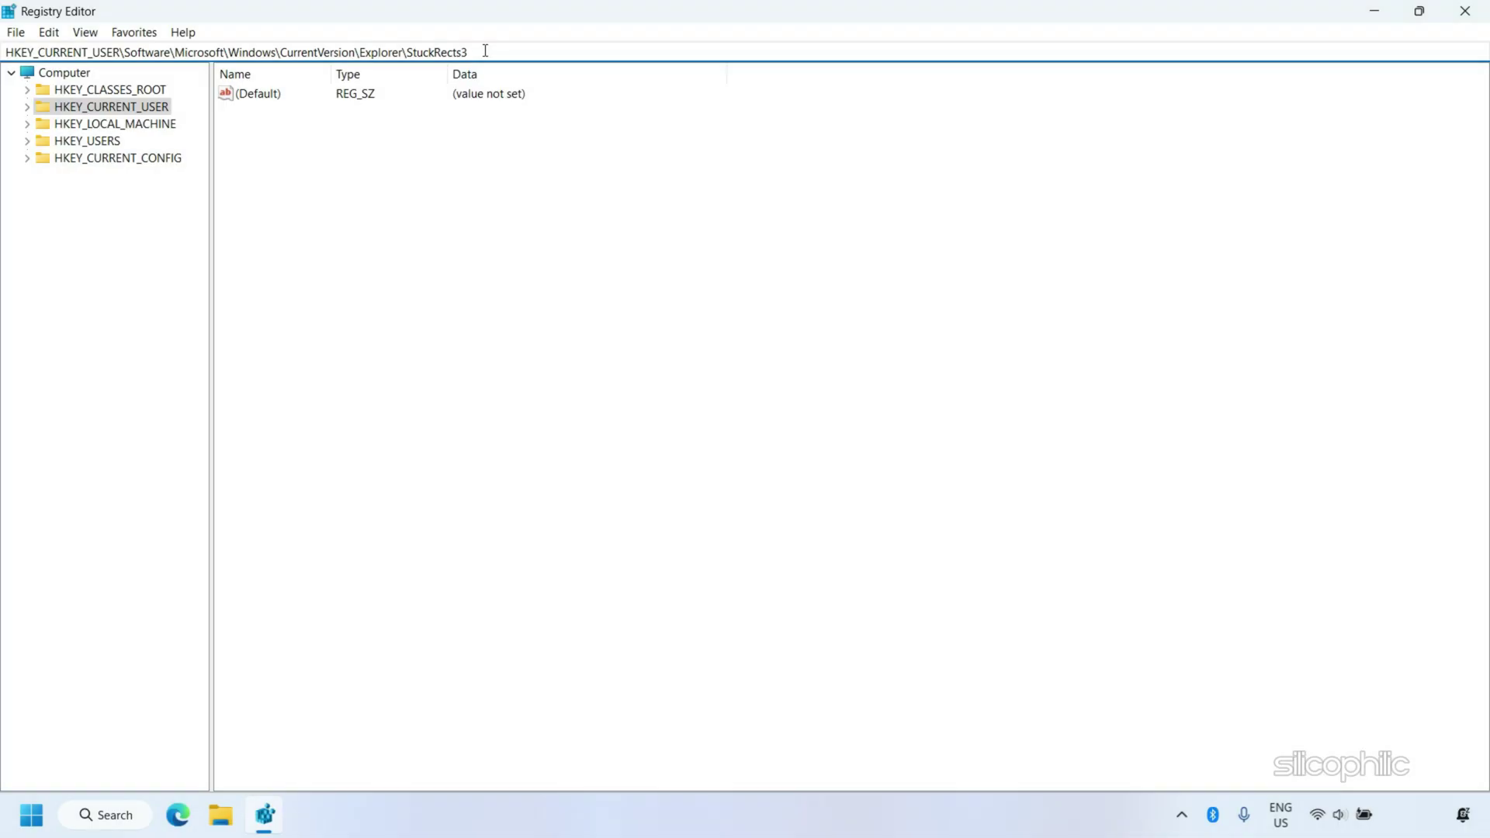
In StuckRects3, change the Settings byte at offset 0x0C from 03 to 01 and save.
{"action": "key", "text": "Return"}
{"action": "left_click", "coordinate": [368, 98]}
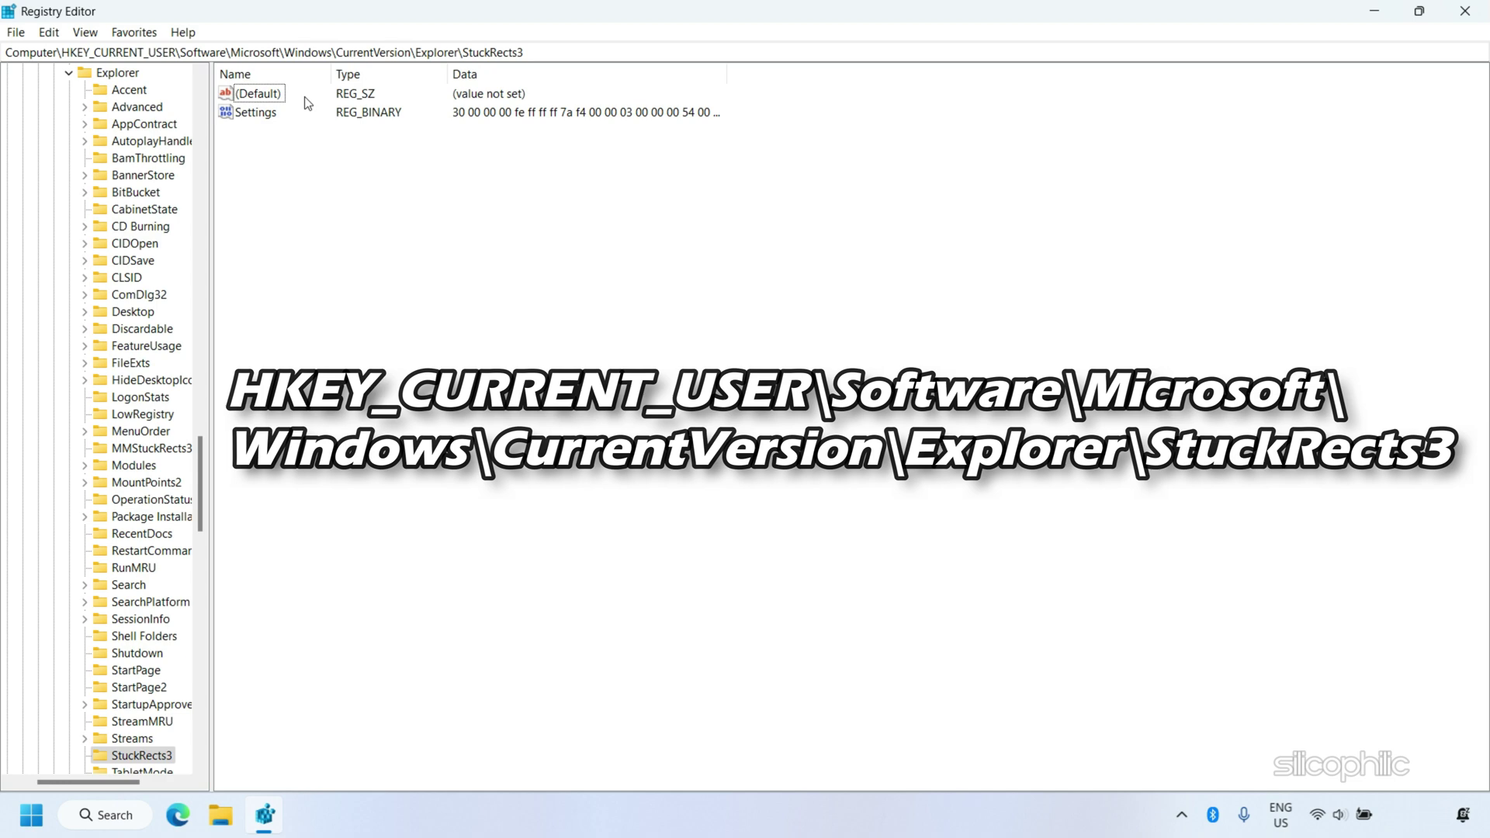
{"action": "double_click", "coordinate": [259, 116]}
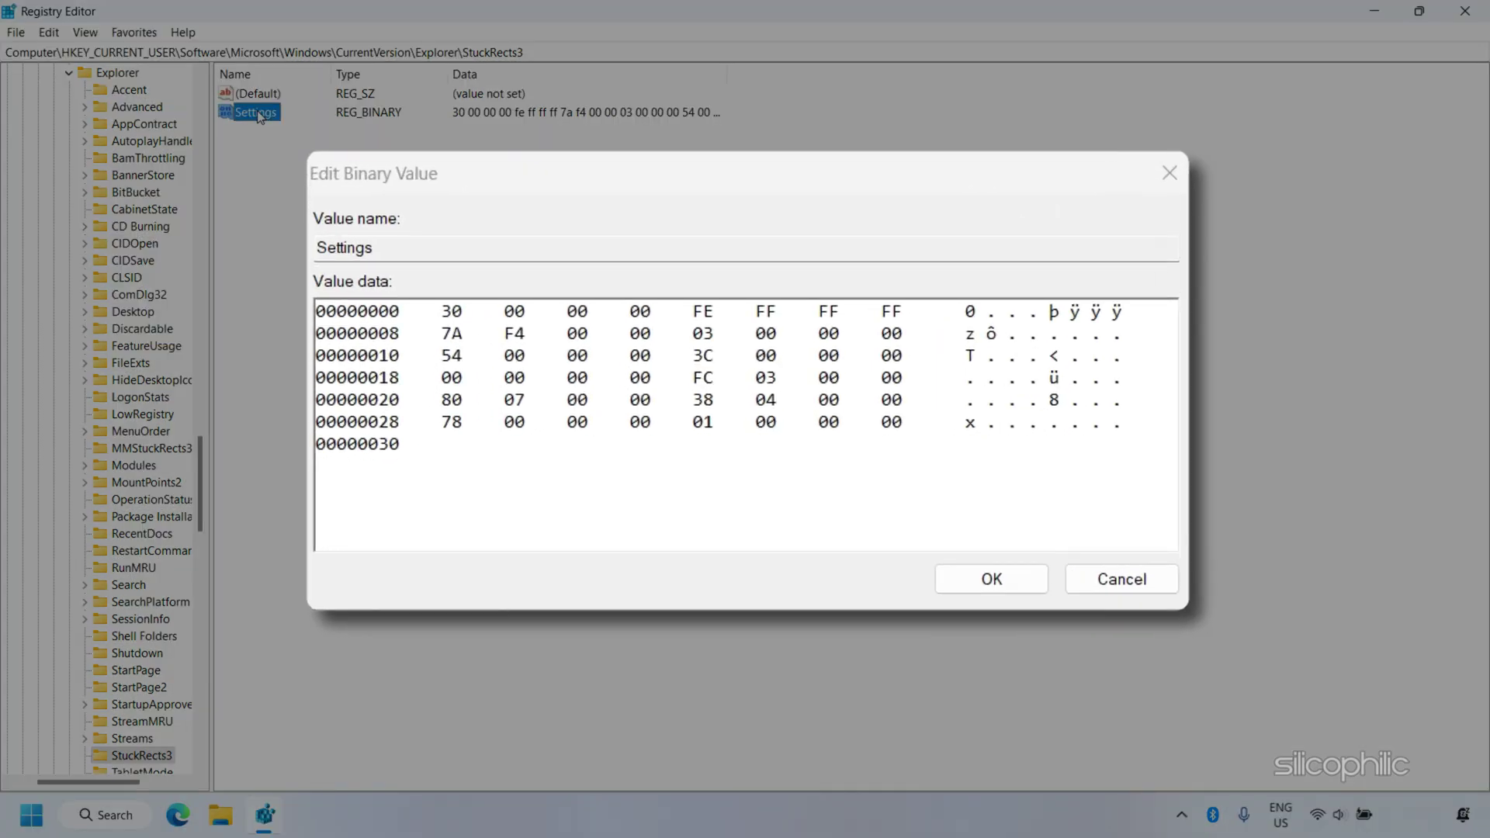
{"action": "double_click", "coordinate": [703, 333]}
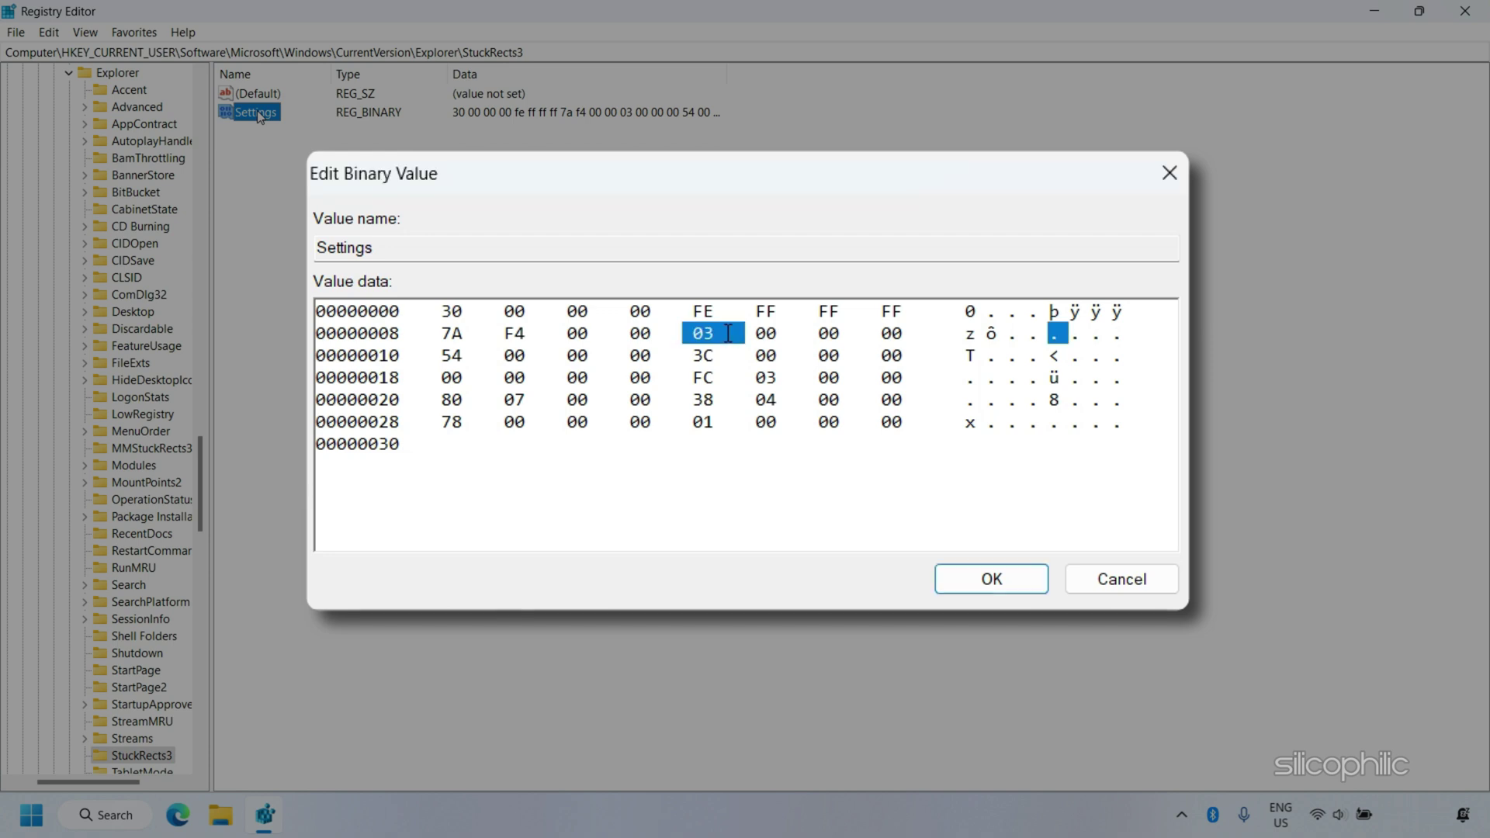
{"action": "type", "text": "01"}
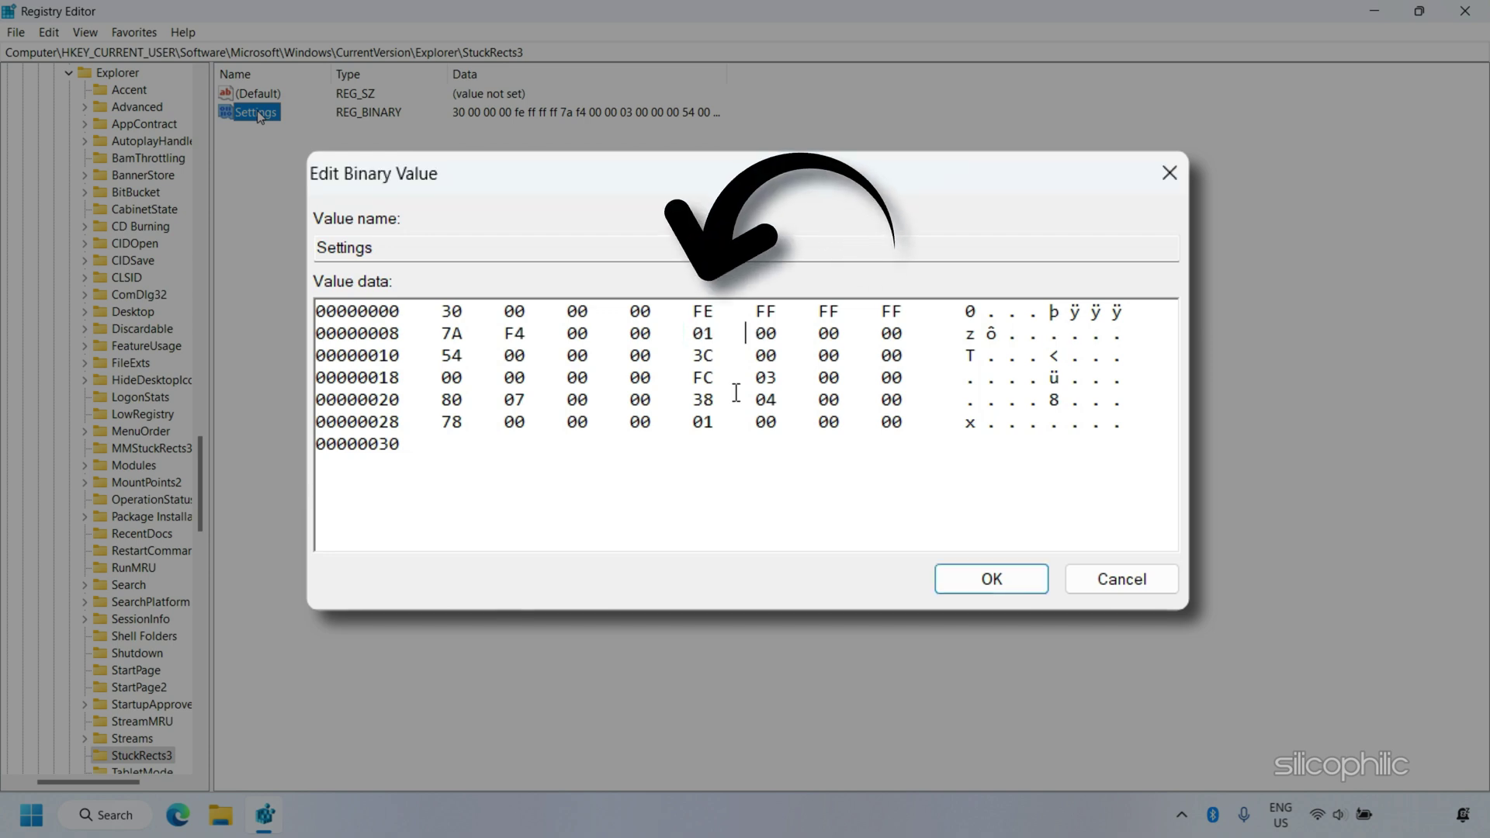
{"action": "left_click", "coordinate": [989, 579]}
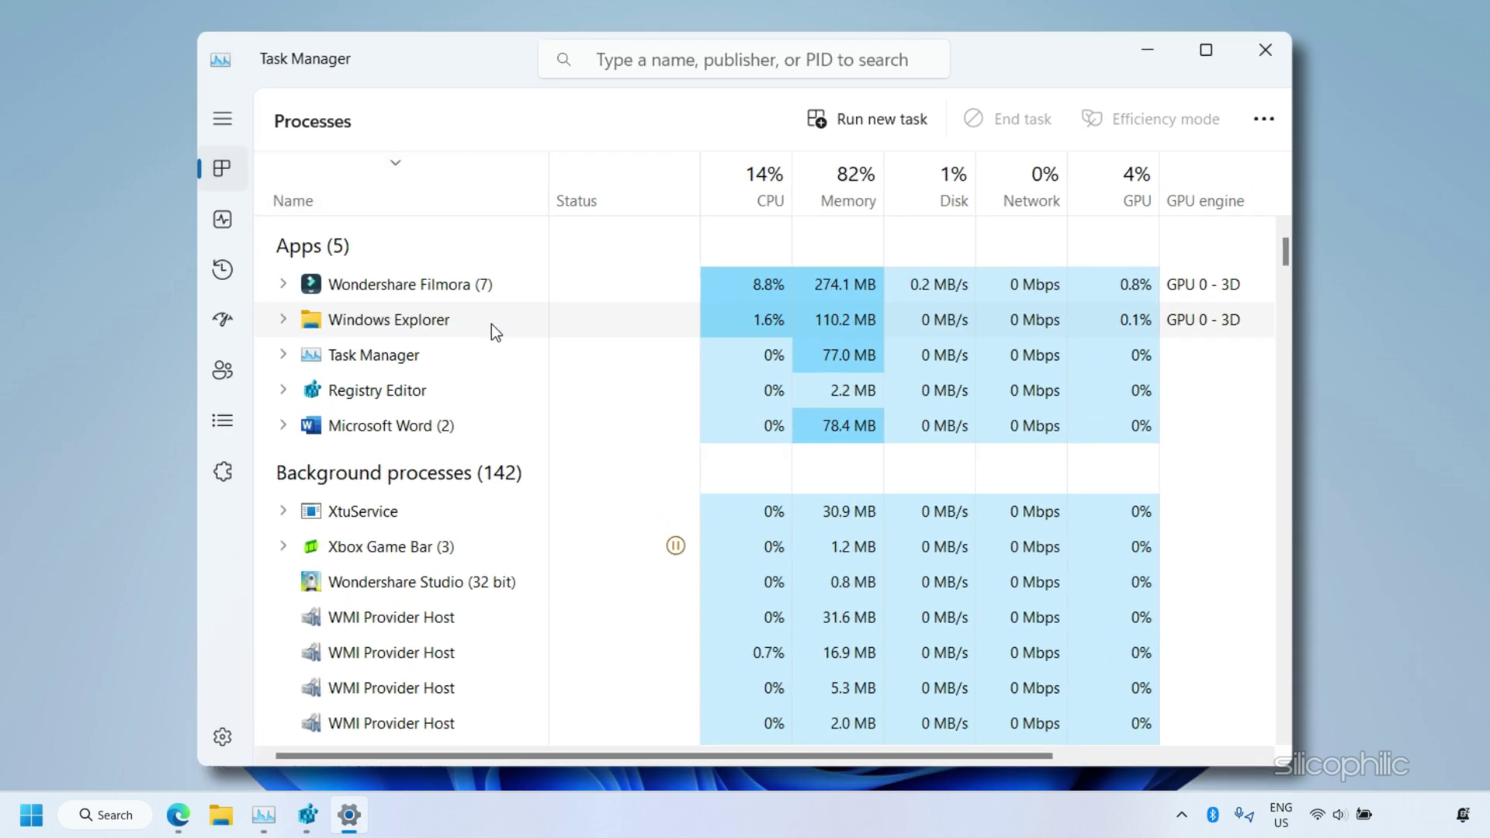
Bring up the restart action for the Windows Explorer process in Task Manager.
{"action": "right_click", "coordinate": [491, 324]}
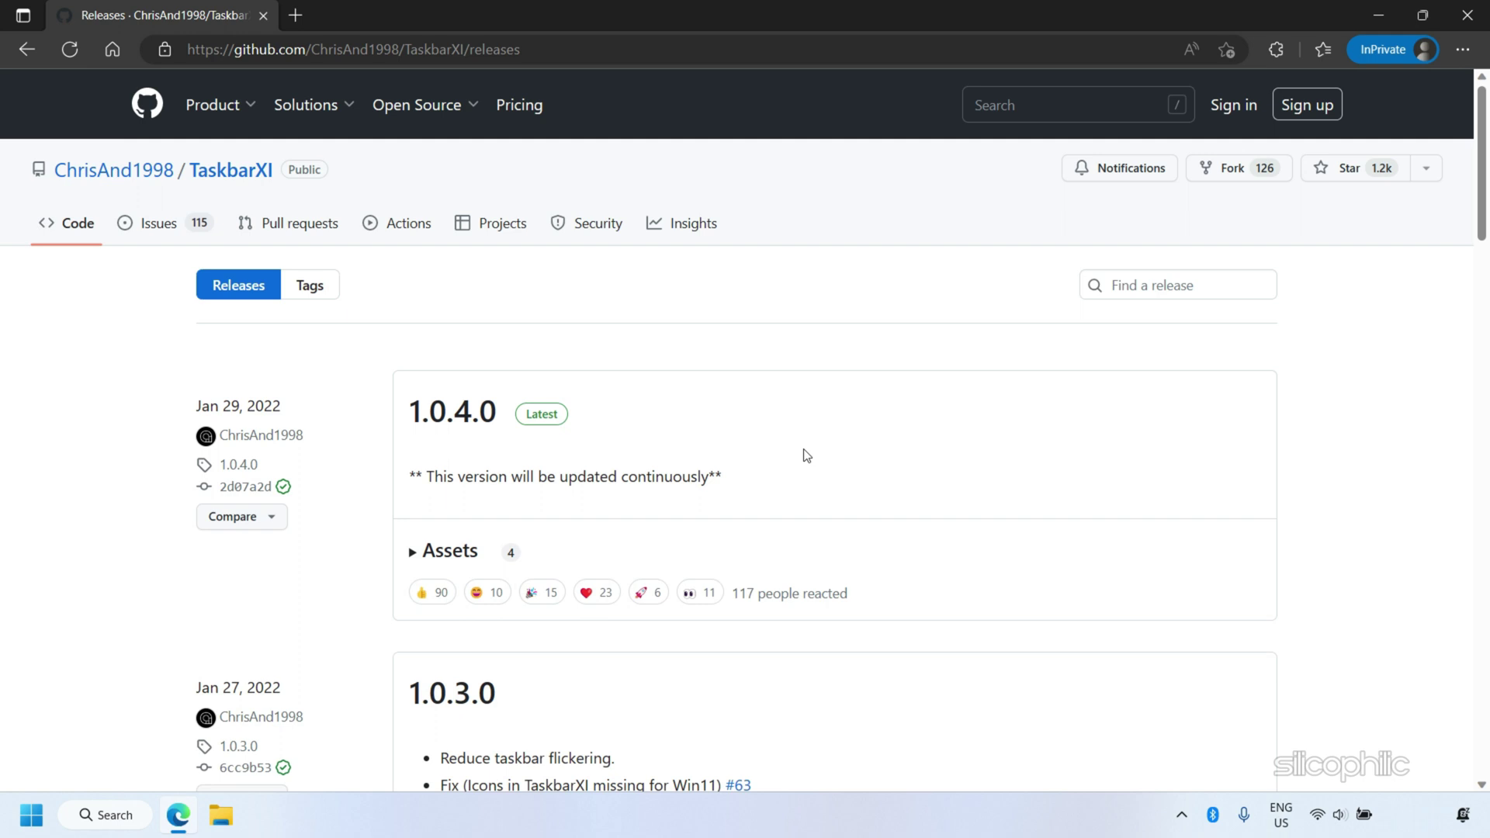
Download TaskbarXI.exe from the 1.0.4.0 release assets, run it, and minimize Edge.
{"action": "left_click", "coordinate": [414, 553]}
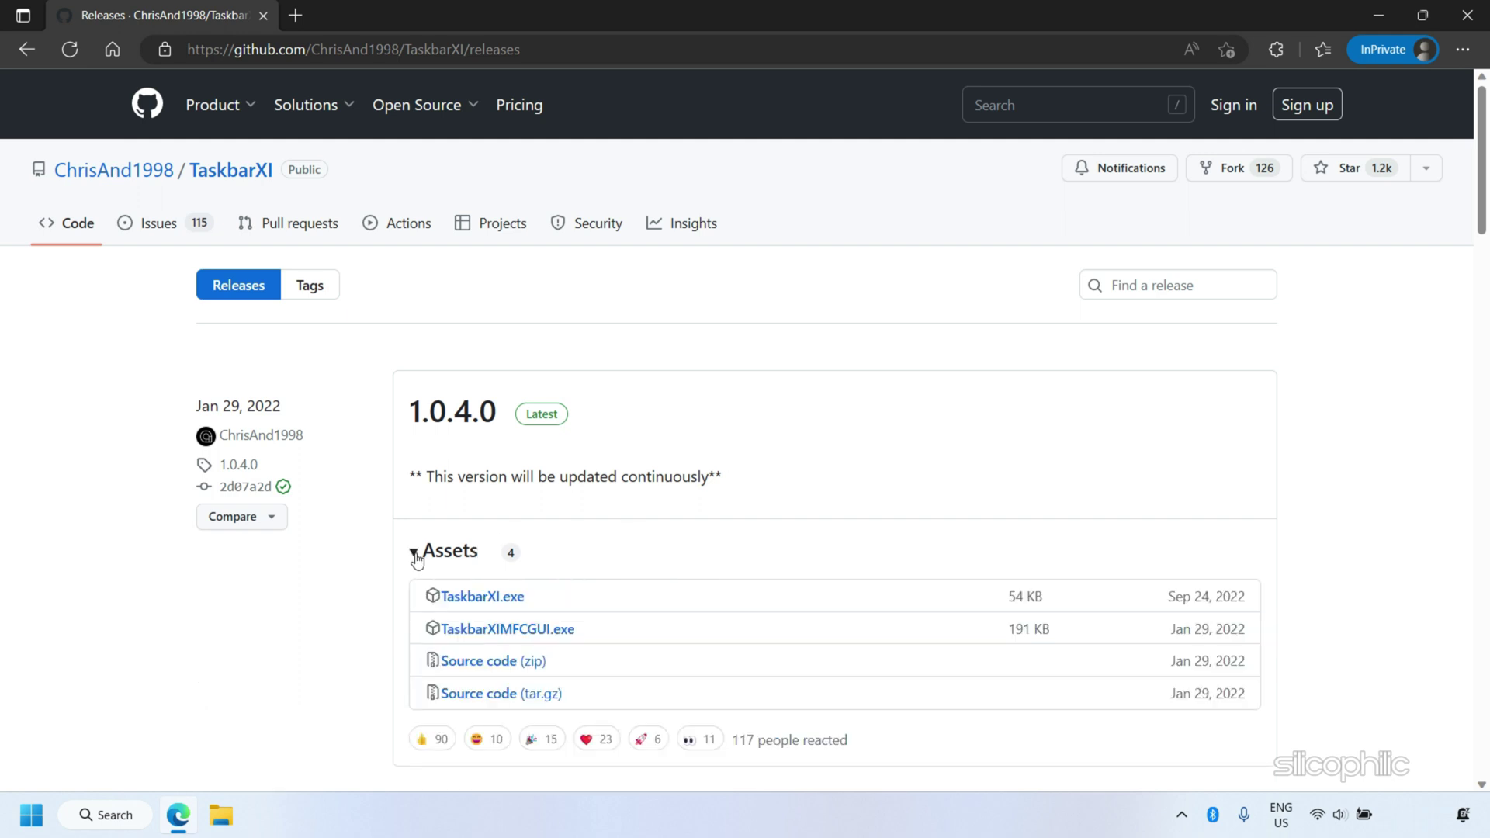
{"action": "left_click", "coordinate": [486, 599]}
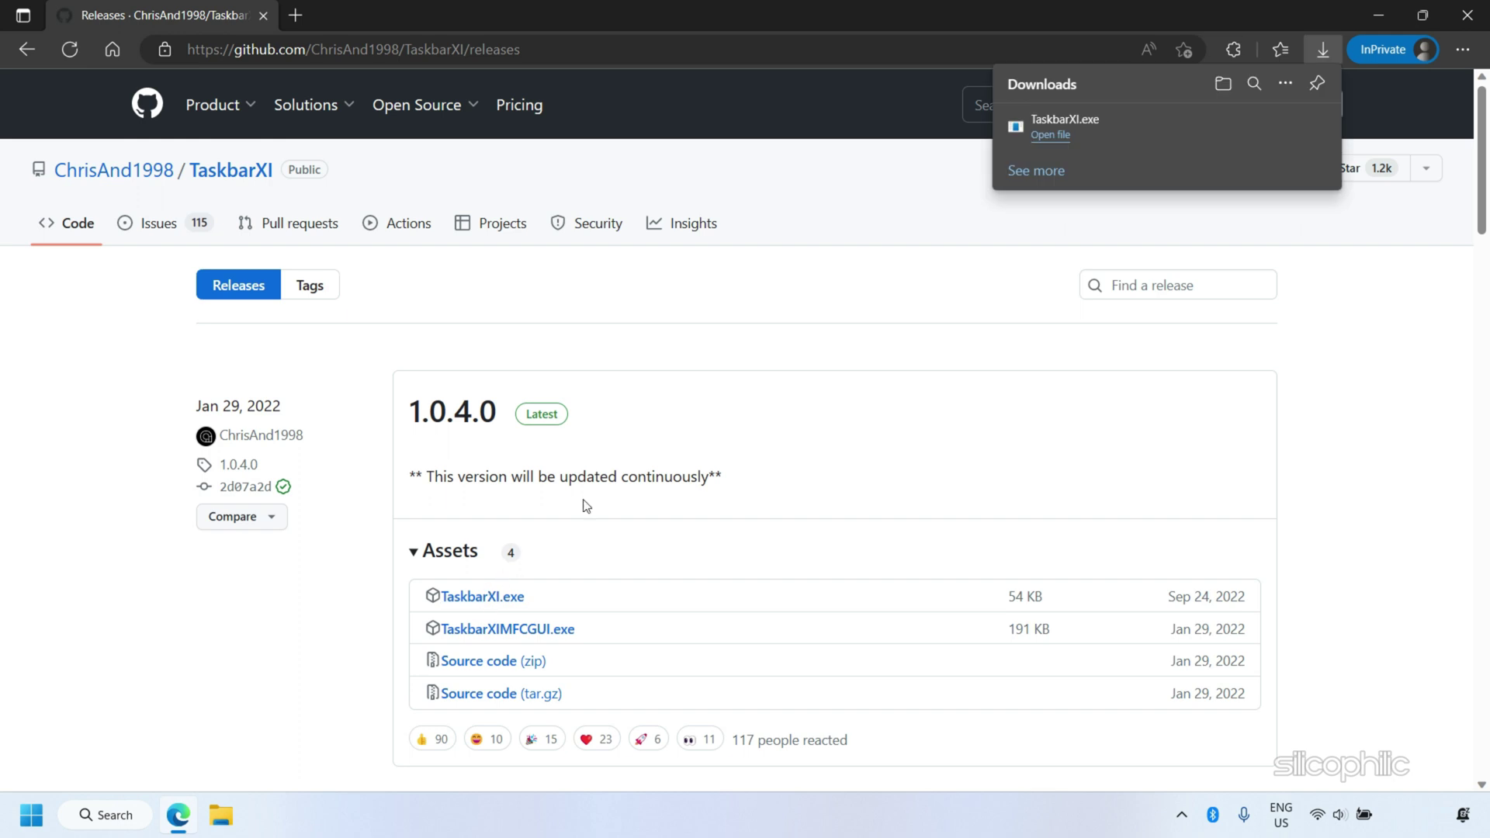
{"action": "left_click", "coordinate": [1052, 138]}
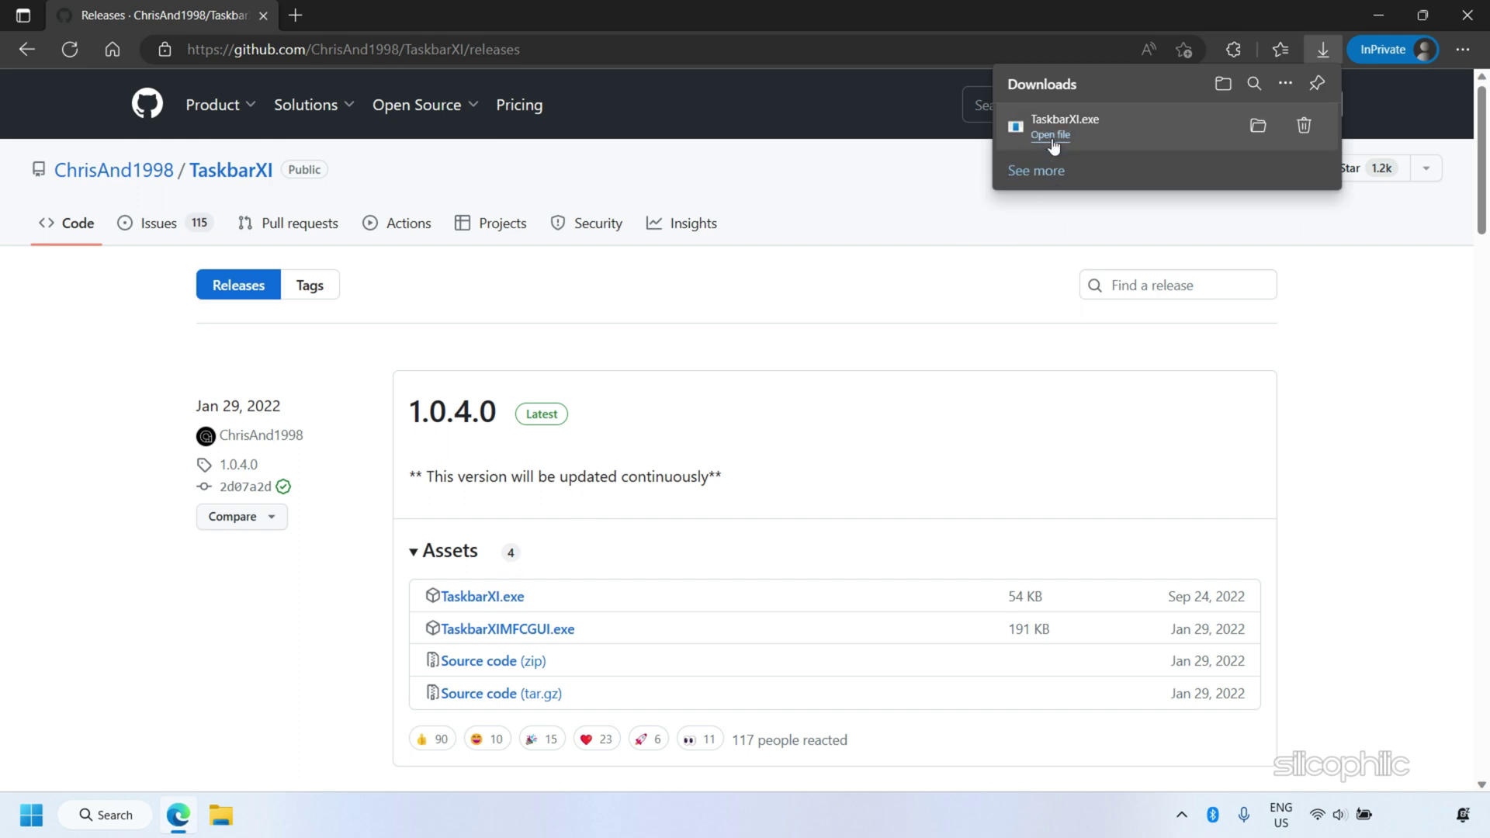
{"action": "left_click", "coordinate": [1379, 15]}
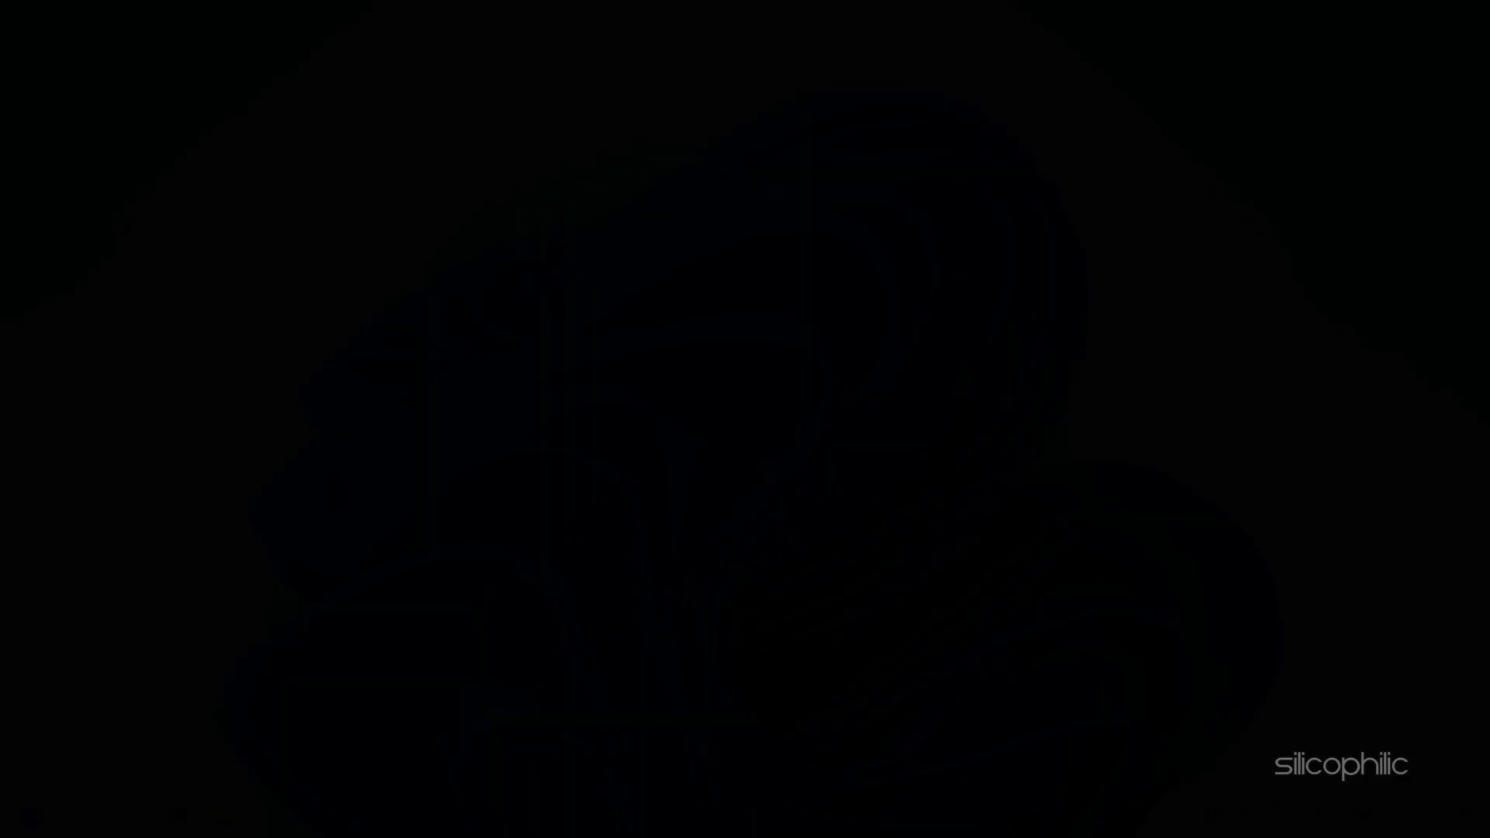